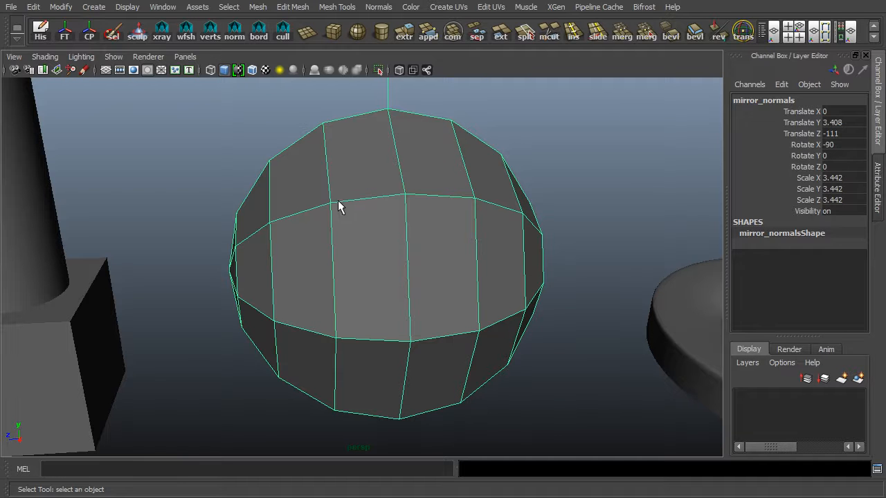
Display the mirror_normals sphere in smooth mesh preview and examine the shading along its centre line from both sides
alt+drag(420, 200, 431, 200)
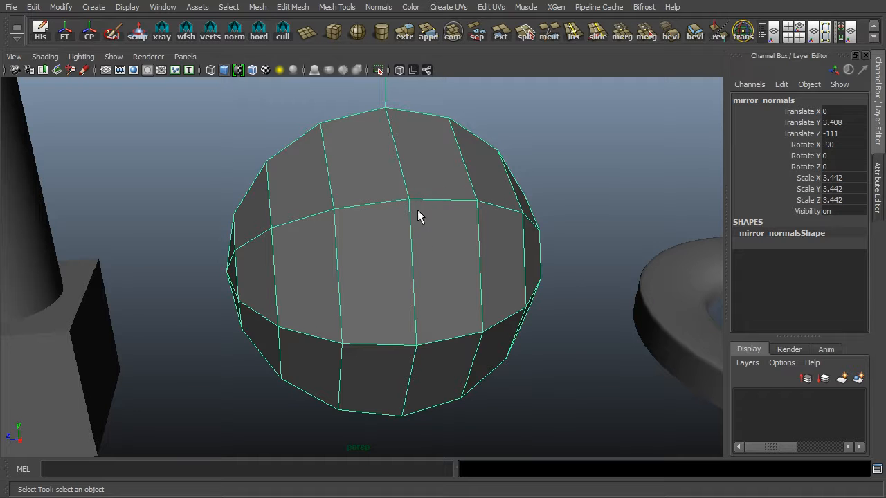
alt+drag(427, 215, 445, 201)
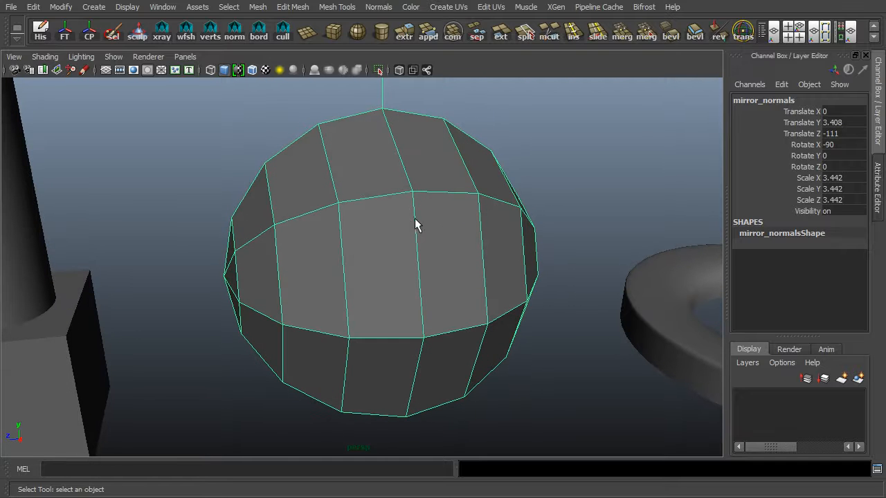
alt+middle_drag(348, 220, 365, 220)
right_drag(365, 201, 419, 187)
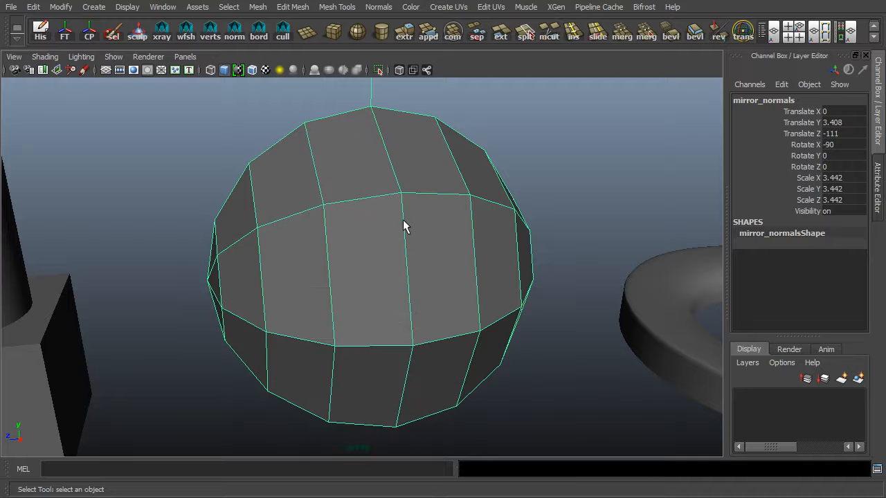
key(3)
click(557, 167)
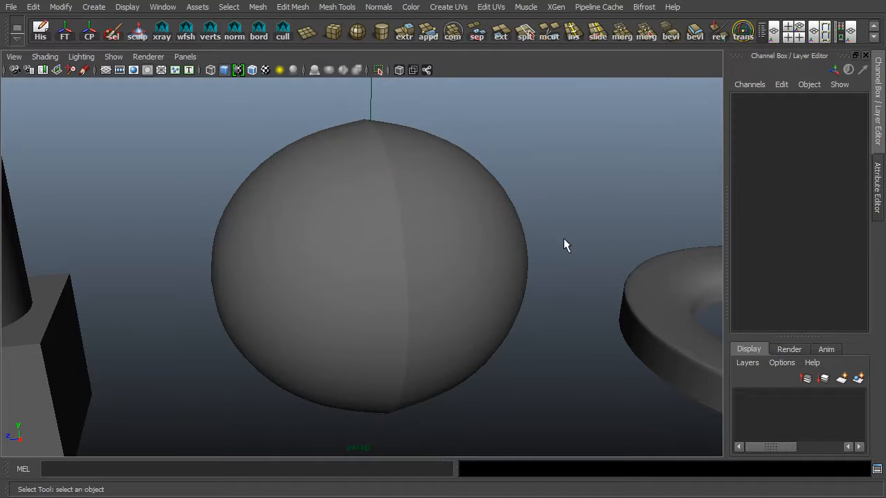
alt+drag(493, 309, 508, 292)
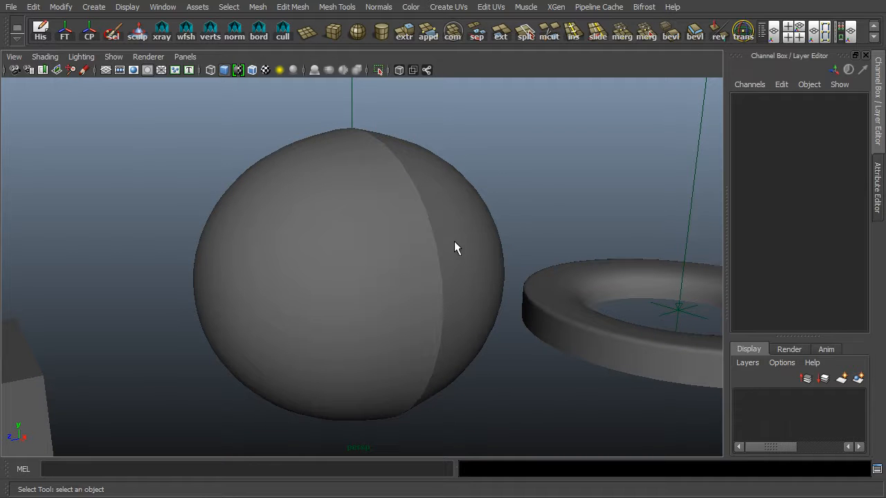
alt+drag(501, 286, 376, 241)
alt+drag(336, 131, 418, 225)
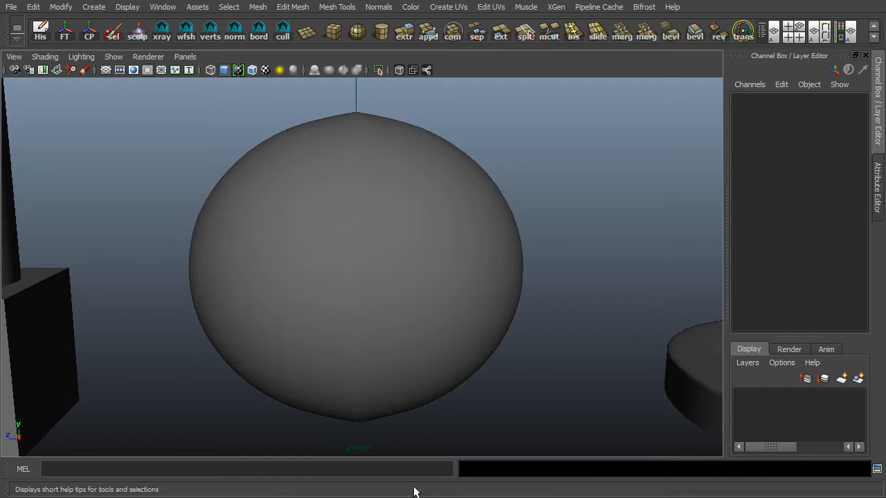
alt+drag(453, 247, 443, 275)
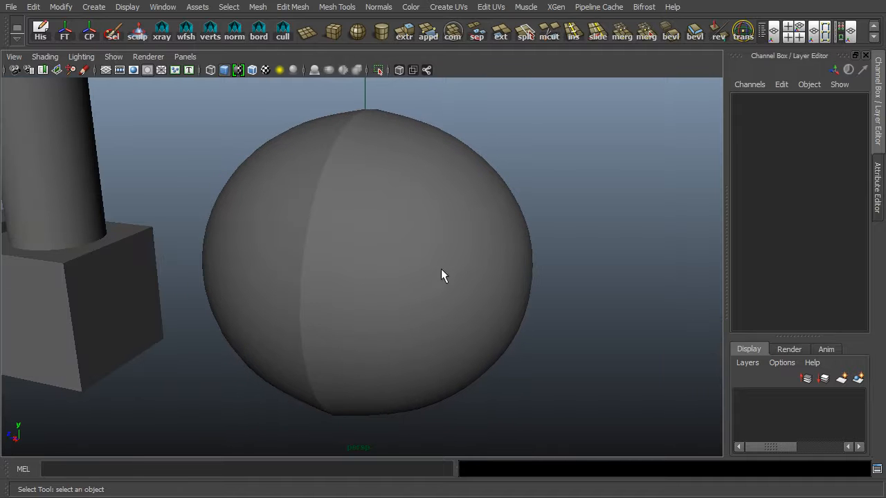
Turn off the sphere's smooth mesh preview and switch it to vertex selection
click(372, 267)
key(1)
right_drag(358, 279, 301, 216)
alt+drag(334, 235, 410, 296)
alt+right_drag(411, 291, 474, 291)
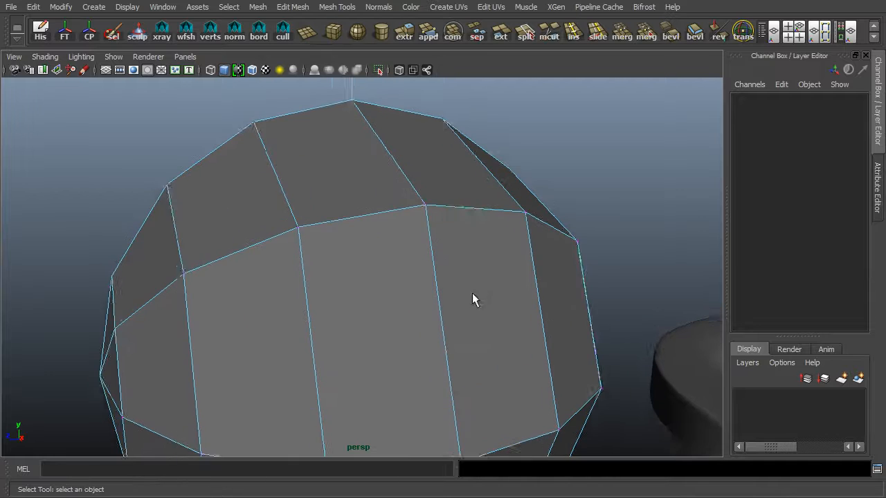
alt+middle_drag(475, 291, 454, 305)
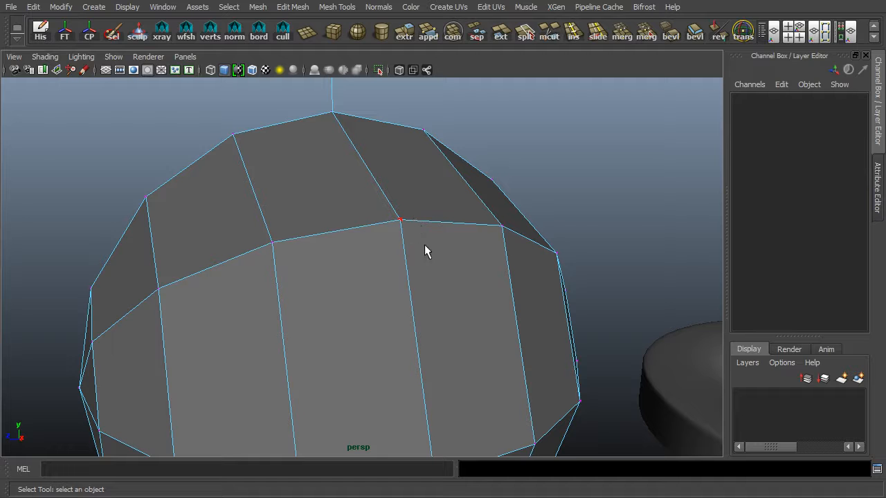
Test-move a vertex on the sphere's centre line and the one at its top, undoing each move
drag(437, 189, 367, 260)
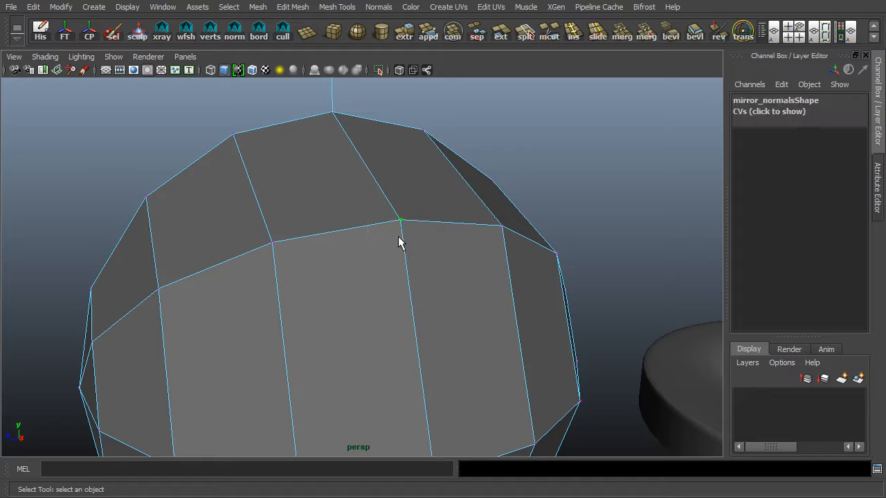
click(258, 242)
key(w)
drag(401, 223, 362, 198)
key(ctrl+z)
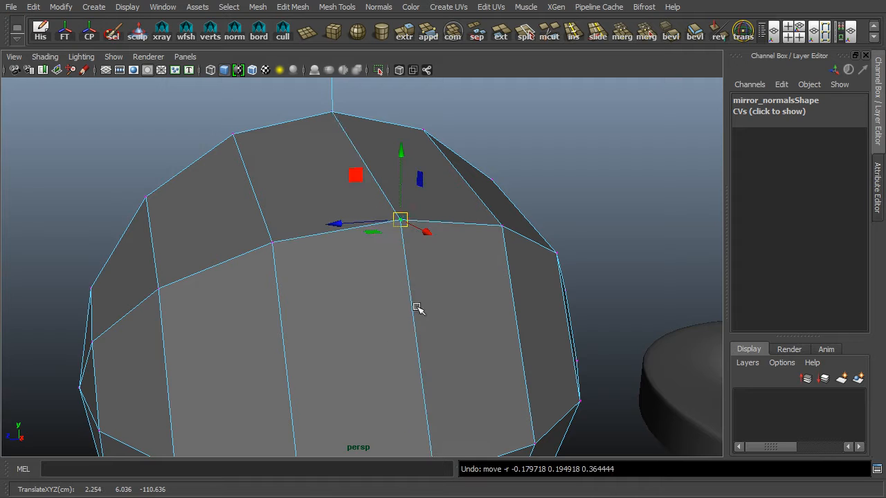
click(332, 113)
mouse_move(332, 113)
mouse_down()
mouse_move(416, 146)
mouse_move(333, 128)
mouse_up()
key(ctrl+z)
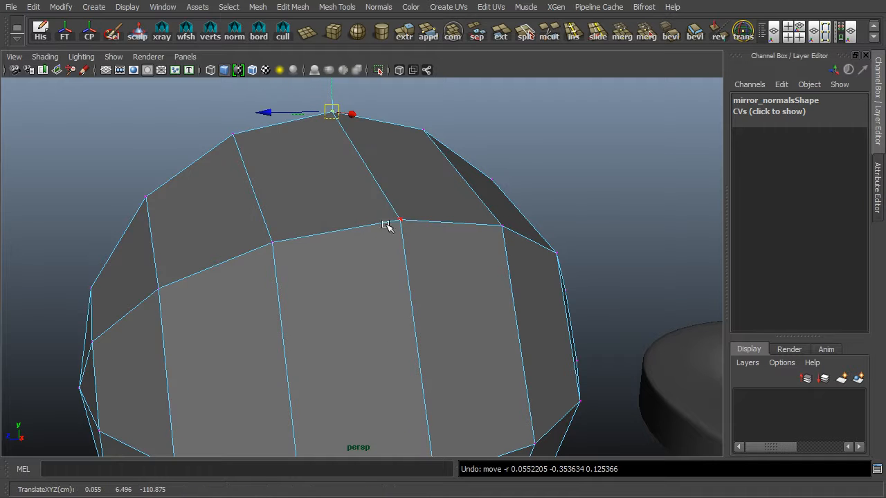
Return the sphere to object selection and display its face normals with a normal size of 0.1
alt+right_drag(421, 261, 394, 231)
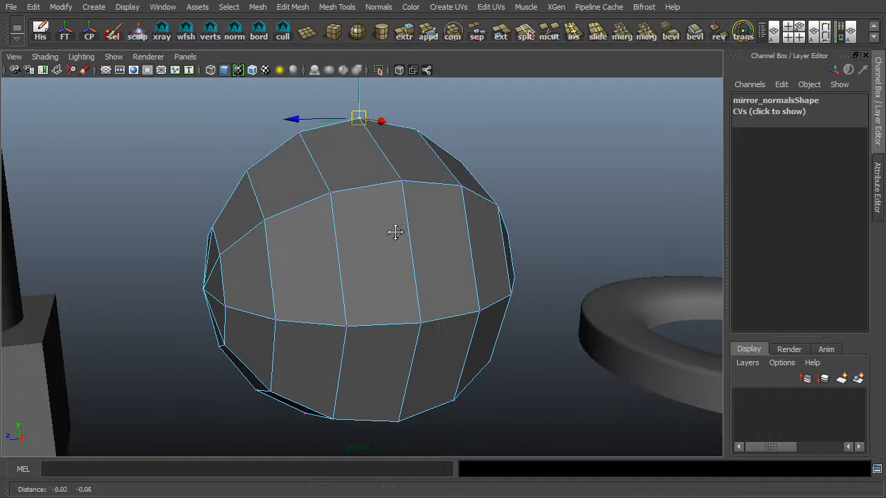
key(F8)
click(386, 253)
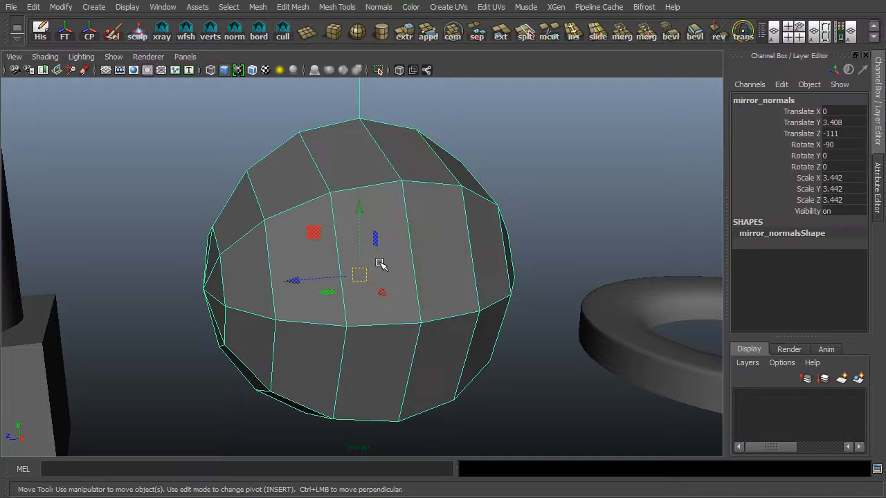
key(ctrl+a)
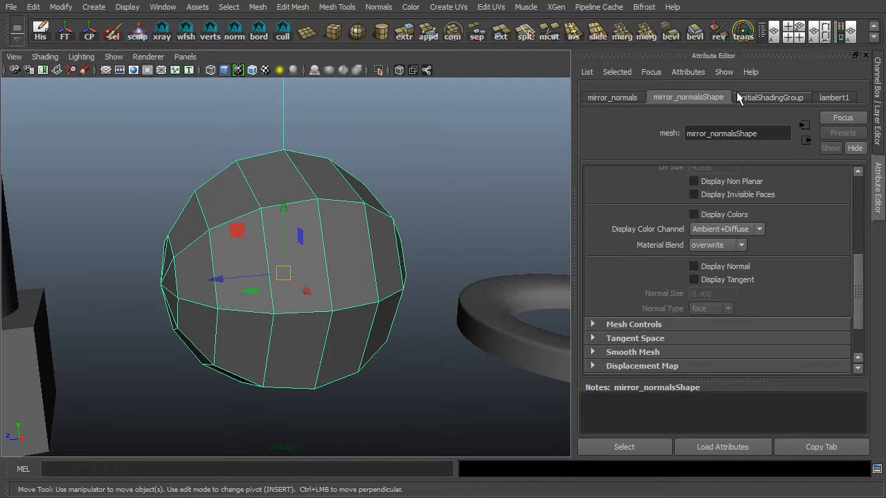
drag(854, 262, 787, 189)
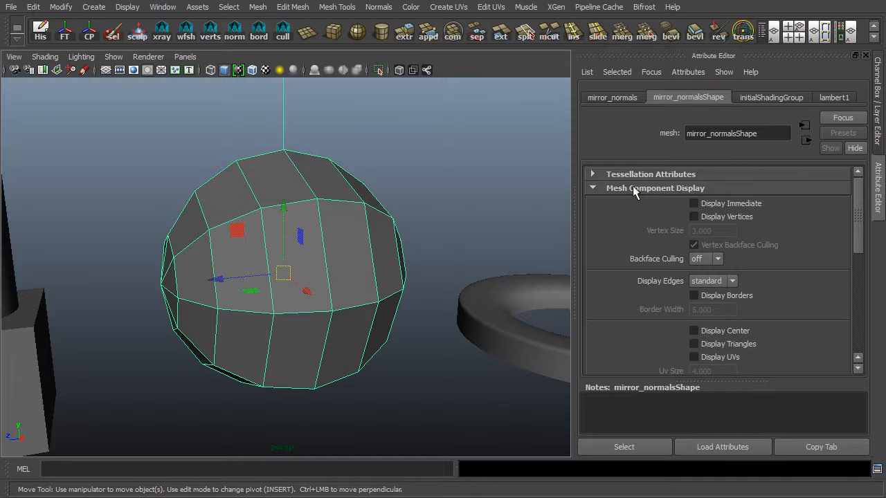
drag(858, 201, 844, 272)
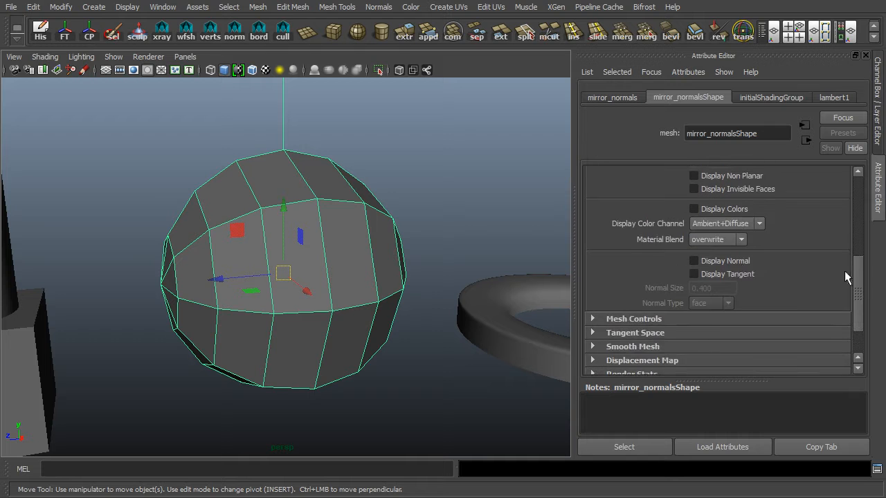
click(700, 260)
click(730, 288)
drag(730, 288, 665, 288)
text(.1)
key(Return)
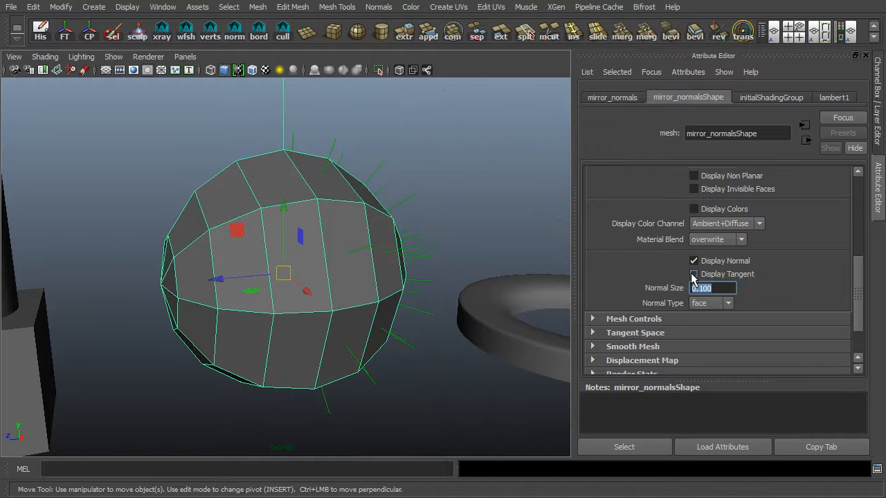
Examine the direction of the displayed face normals on both halves of the sphere
click(413, 243)
key(q)
alt+drag(308, 257, 364, 211)
click(319, 258)
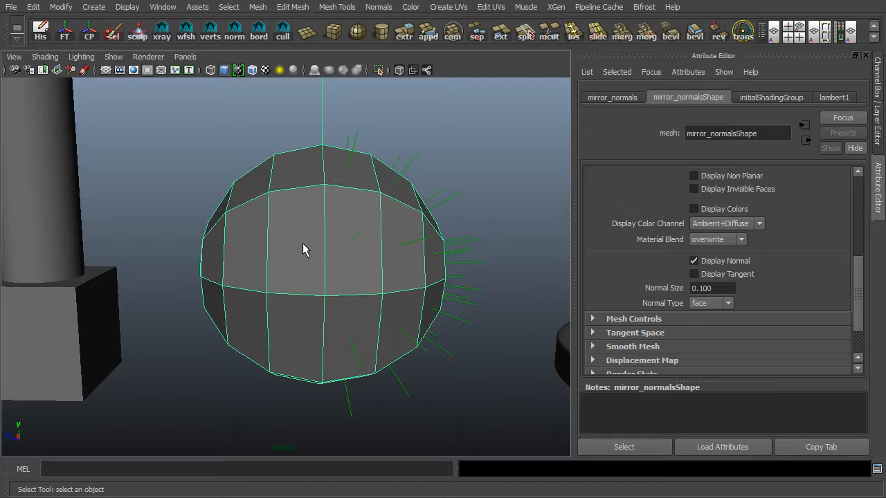
alt+drag(300, 248, 385, 238)
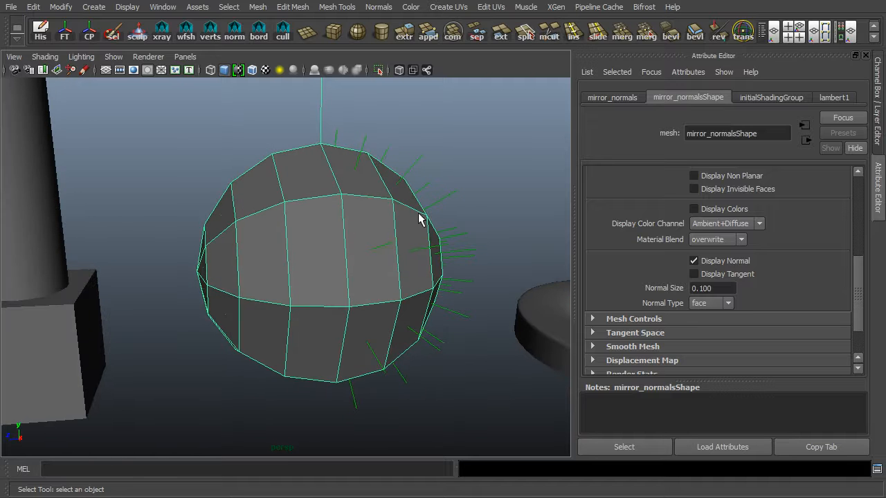
alt+drag(298, 215, 350, 249)
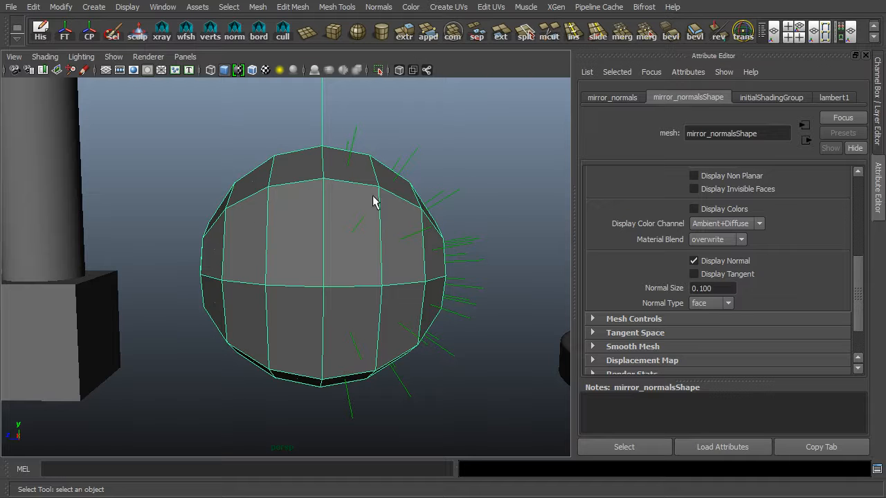
alt+drag(298, 247, 191, 245)
alt+right_drag(192, 245, 596, 258)
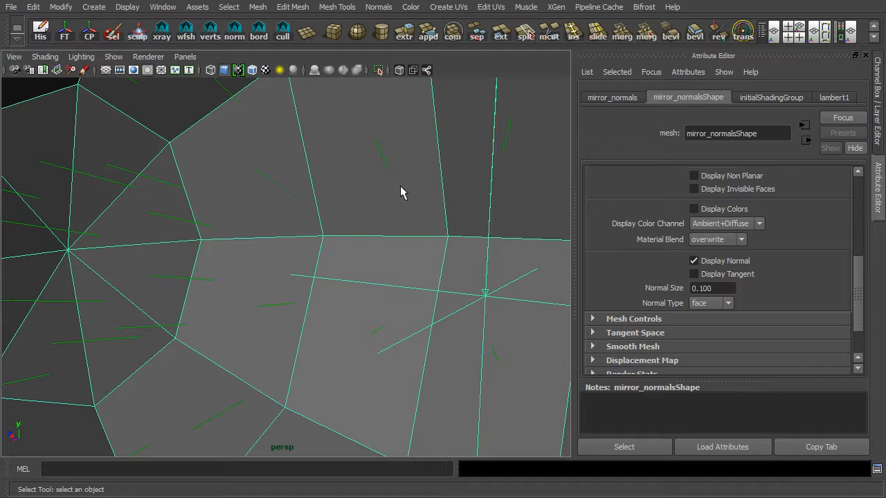
alt+right_drag(409, 236, 2, 249)
mouse_move(369, 246)
alt+mouse_down()
mouse_move(439, 249)
mouse_move(366, 249)
alt+mouse_up()
Select all faces on the half of the sphere without outward normals and reverse their normals
right_drag(272, 201, 272, 241)
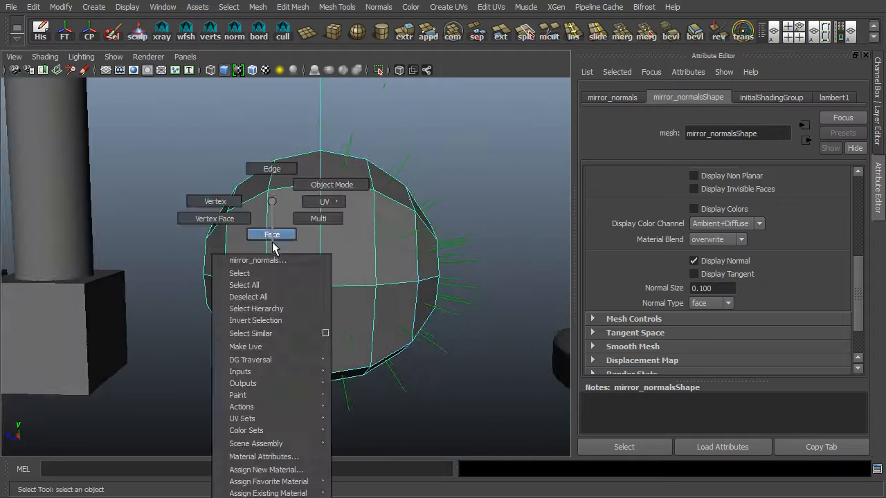
drag(217, 146, 280, 398)
alt+drag(251, 330, 159, 217)
alt+drag(219, 349, 351, 294)
key(space)
click(371, 348)
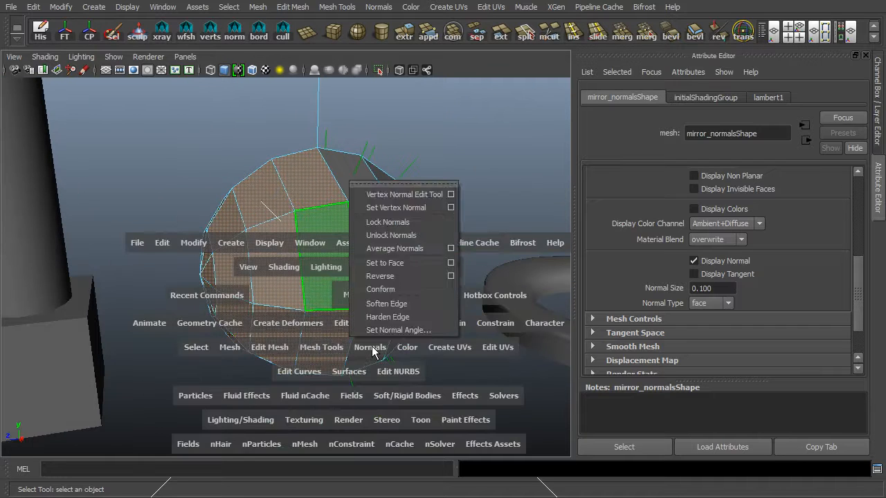
click(385, 276)
Return the sphere to object selection, turn off its normals display and close its attributes
right_drag(334, 202, 395, 200)
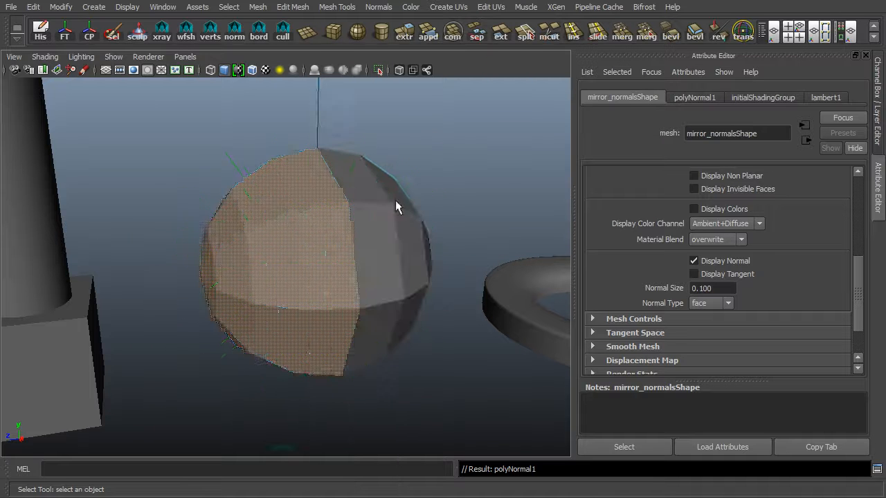
click(709, 261)
key(ctrl+a)
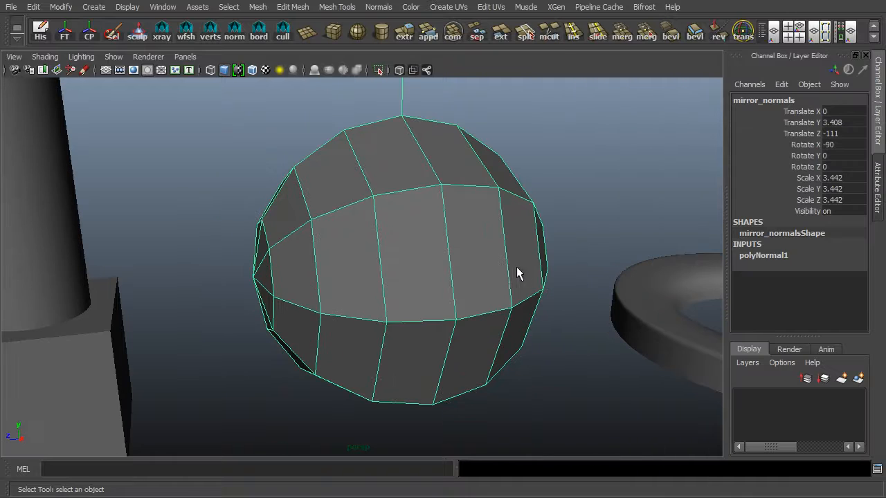
Display the sphere in smooth mesh preview and check the shading across its centre line
key(3)
click(604, 168)
alt+drag(604, 167, 501, 227)
alt+drag(485, 197, 538, 260)
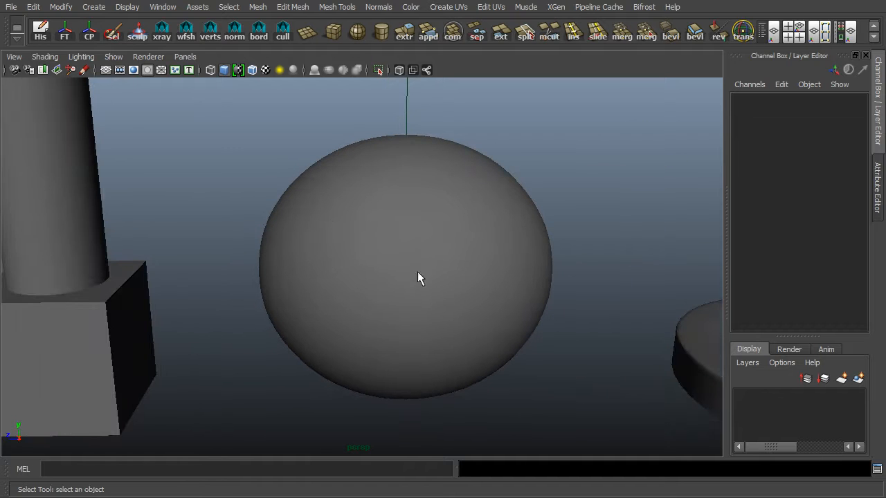
Turn off smooth mesh preview on the bad_geo_01 ring and on the object beyond it
alt+right_drag(561, 262, 510, 261)
alt+middle_drag(620, 278, 266, 184)
alt+drag(274, 185, 301, 208)
click(323, 242)
key(1)
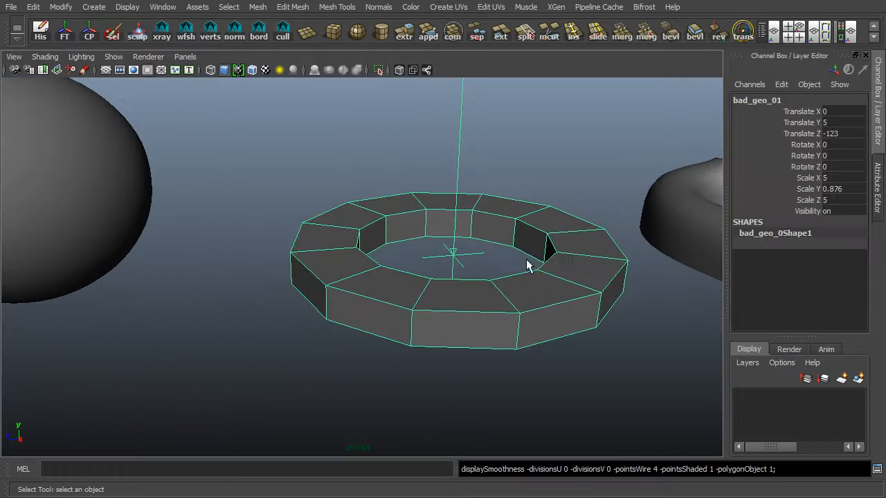
click(681, 211)
key(1)
Select the bad_geo_01 ring and examine the faces and edges around its outer rim
alt+right_drag(325, 270, 419, 281)
alt+middle_drag(419, 281, 344, 267)
click(306, 287)
alt+drag(282, 302, 280, 319)
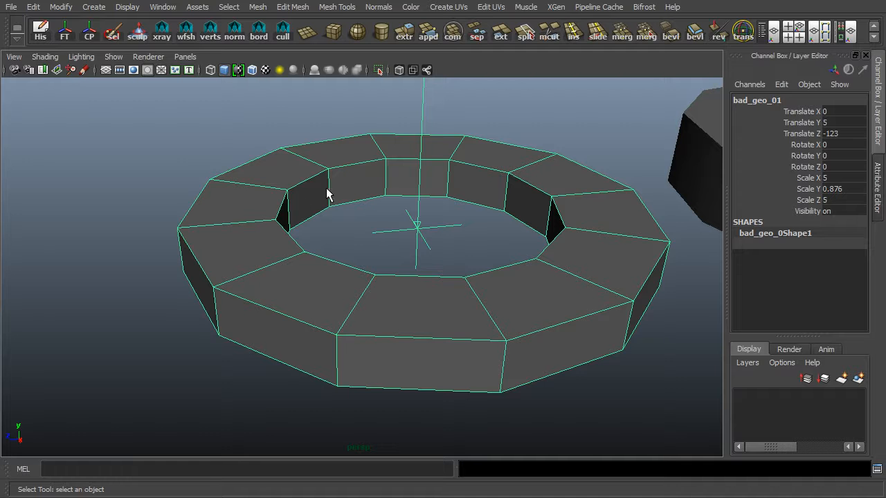
alt+right_drag(263, 229, 307, 227)
alt+middle_drag(306, 227, 386, 244)
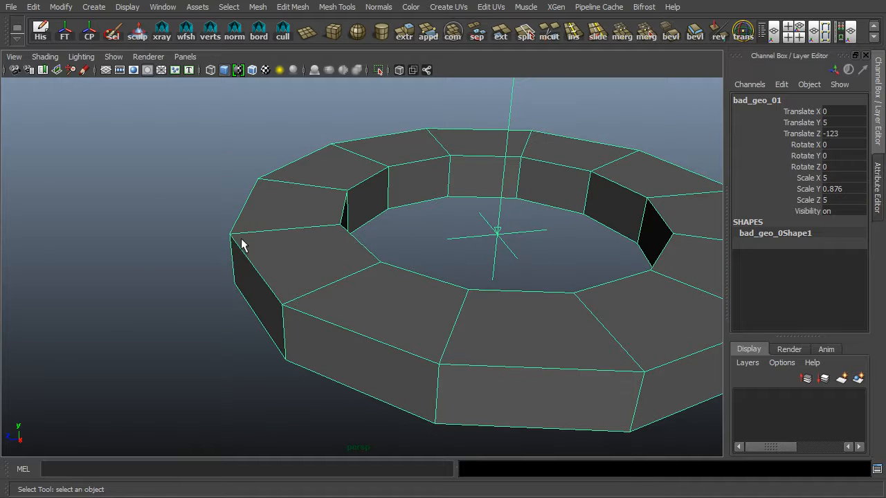
alt+drag(348, 251, 218, 273)
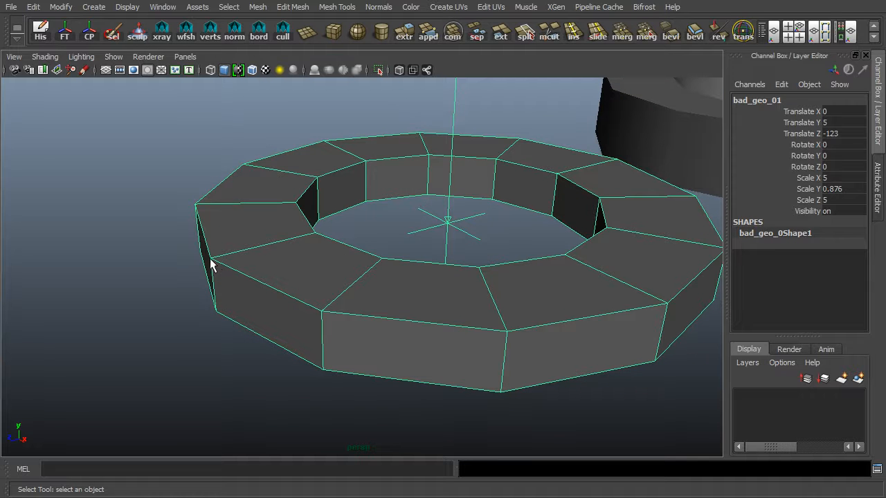
alt+drag(272, 270, 245, 265)
Preview the bad_geo_01 ring smoothed, inspect its rim shading, and return it to unsmoothed display
shift+right_drag(239, 270, 241, 280)
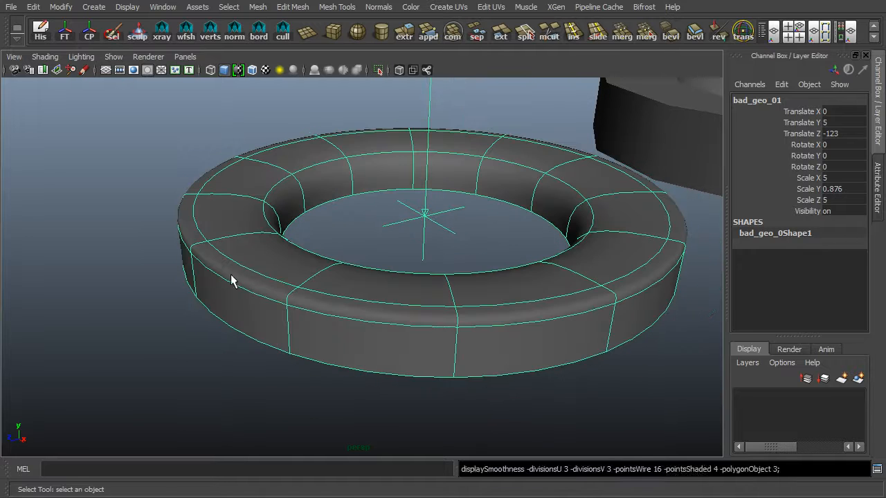
click(153, 274)
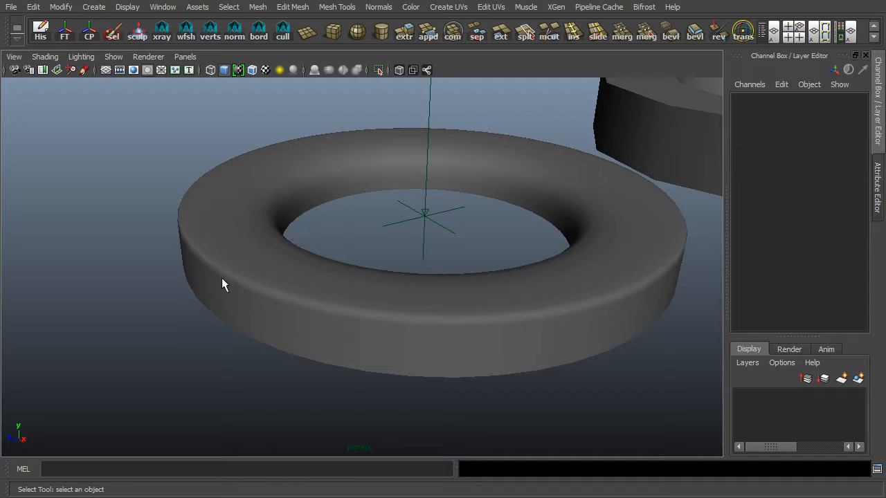
alt+drag(229, 246, 269, 243)
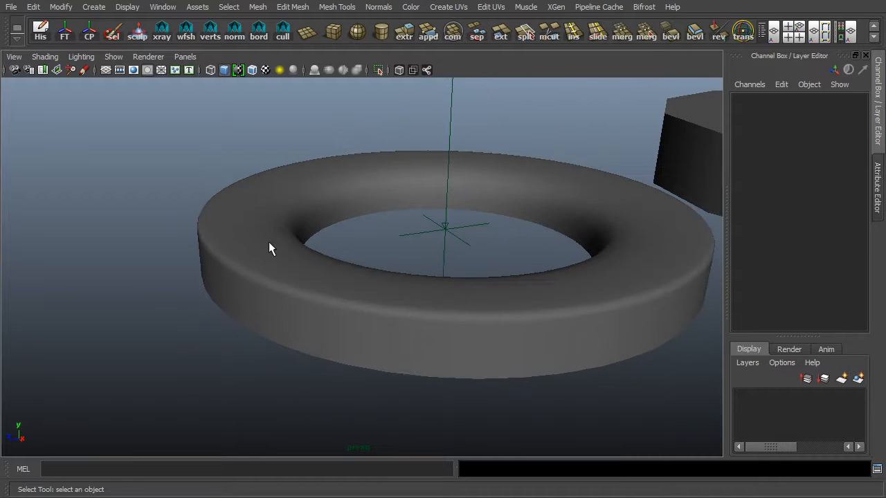
click(265, 253)
key(1)
scroll(298, 266, up, 3)
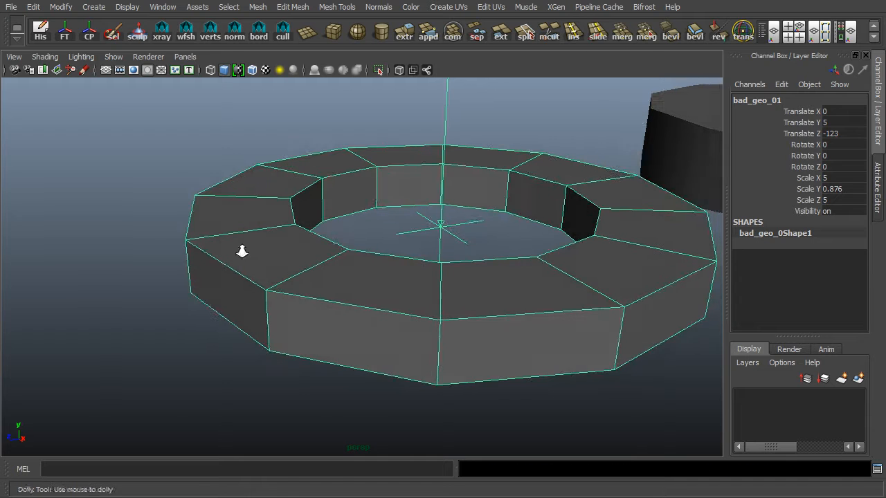
Test-move a vertex on the ring's outer top rim to check for unmerged vertices, and undo the move
right_click(280, 202)
right_drag(274, 168, 229, 205)
click(254, 296)
key(w)
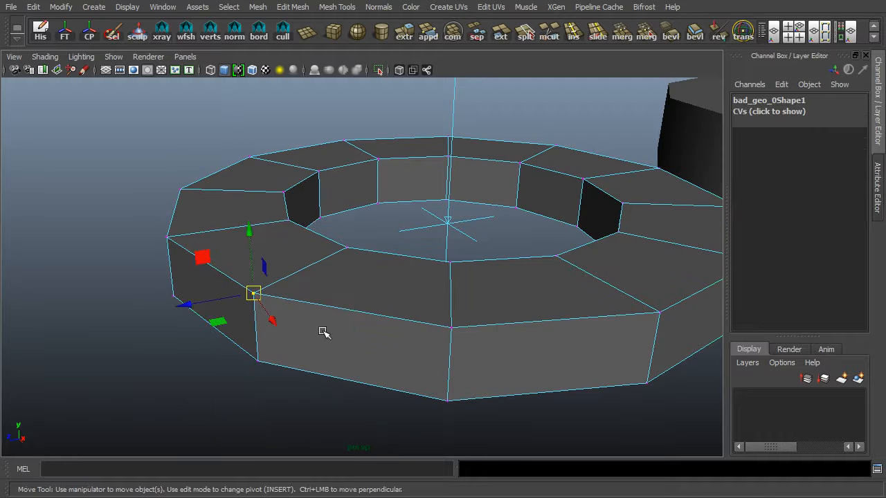
middle_drag(308, 316, 332, 321)
key(ctrl+z)
key(ctrl+z)
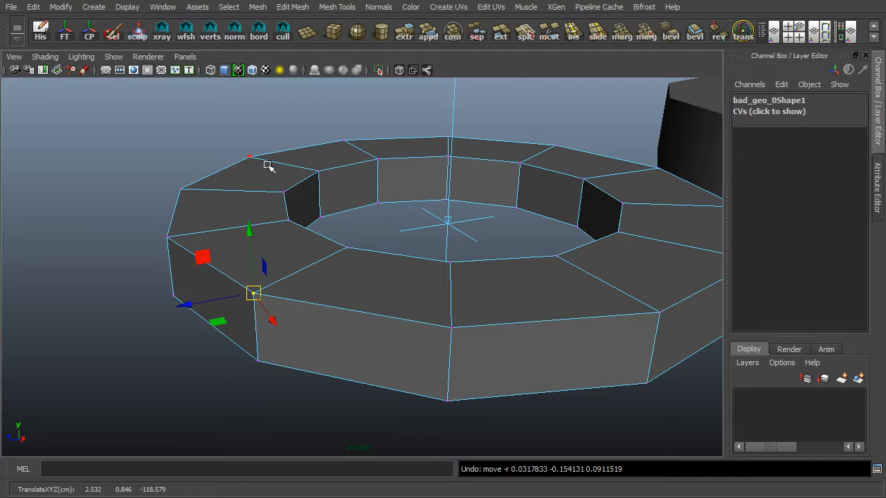
Select the whole bad_geo_01 ring and turn on Display Center for its mesh
alt+drag(346, 291, 340, 286)
right_drag(342, 202, 398, 185)
click(312, 315)
alt+drag(300, 277, 339, 302)
key(ctrl+a)
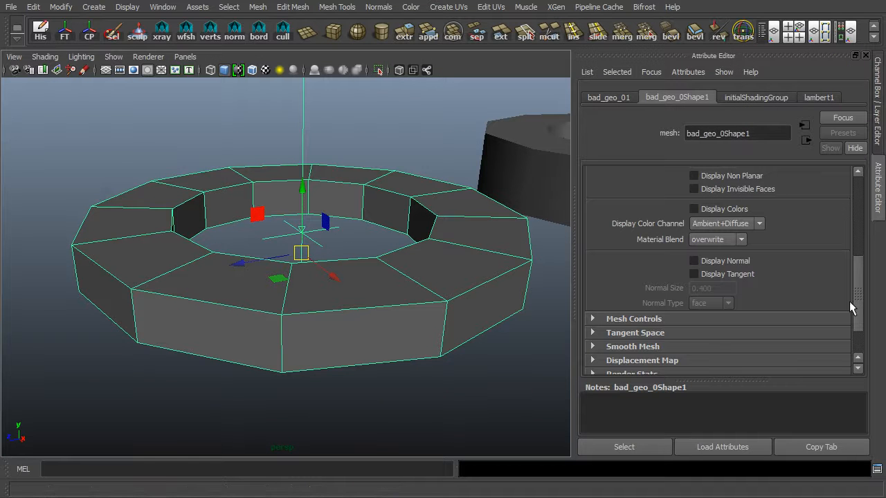
scroll(849, 308, up, 5)
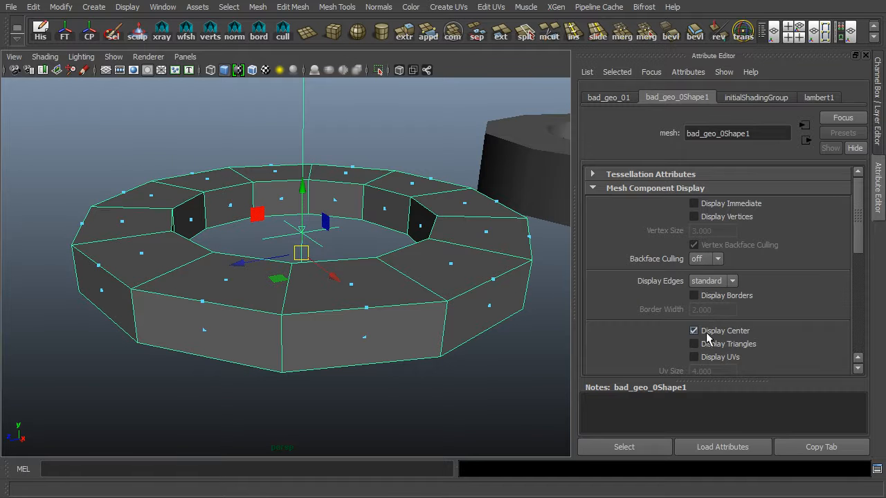
scroll(304, 290, up, 4)
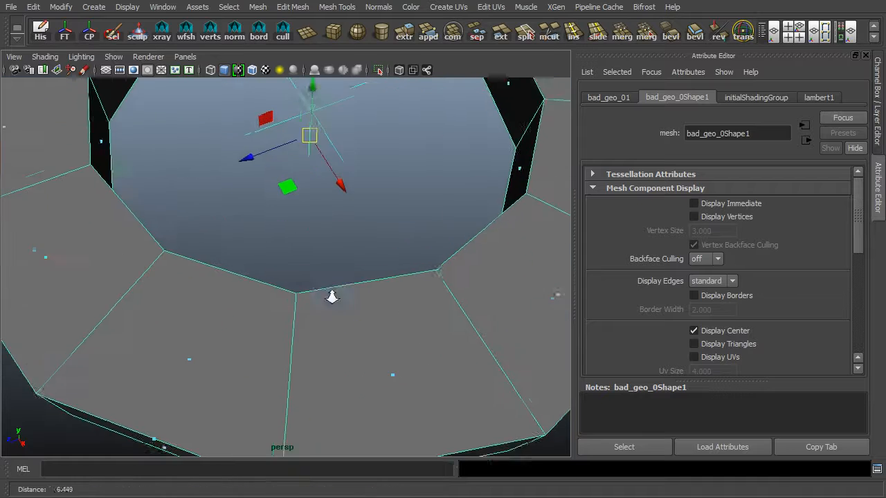
Examine the face centres around the ring's outer top edges for hidden extra faces, and turn Display Center off
alt+middle_drag(315, 296, 228, 245)
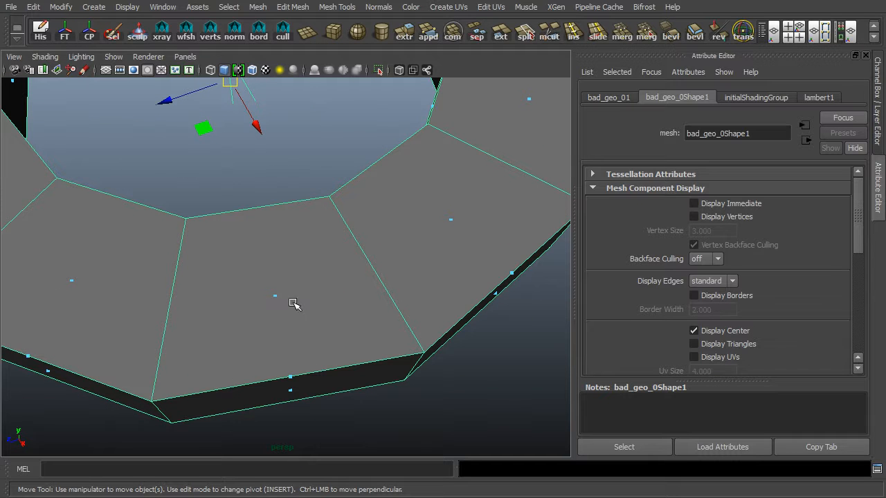
alt+drag(273, 272, 261, 293)
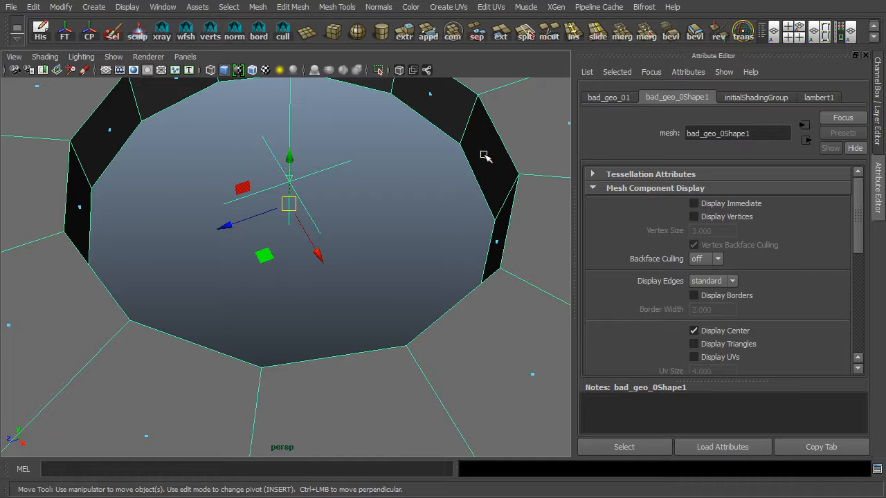
alt+drag(459, 267, 255, 316)
alt+right_drag(256, 315, 290, 306)
alt+middle_drag(291, 306, 359, 258)
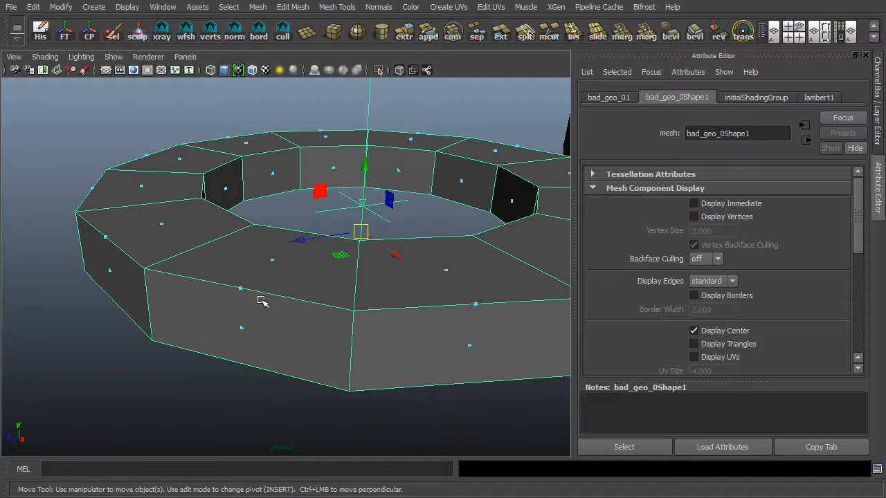
alt+drag(239, 299, 299, 301)
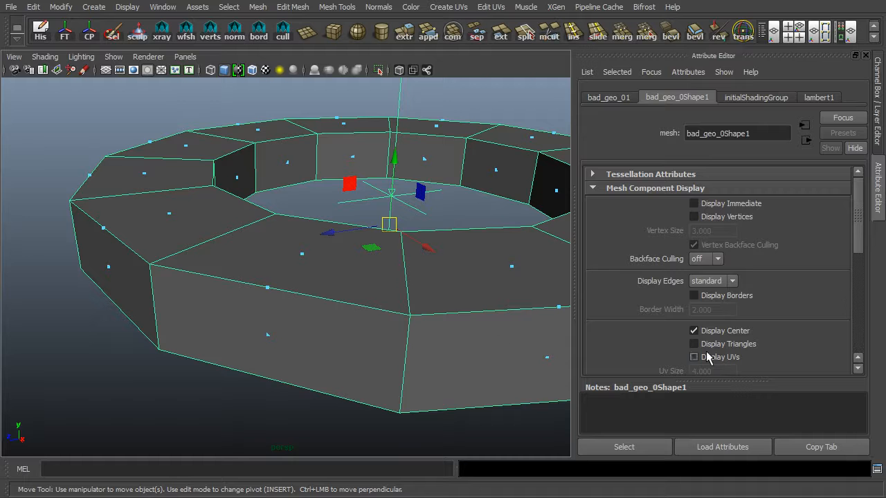
key(ctrl+a)
Select the vertices at the front of the ring's outer top rim and merge them
alt+drag(583, 292, 321, 243)
alt+middle_drag(320, 243, 301, 281)
right_drag(247, 256, 195, 206)
alt+drag(196, 210, 253, 272)
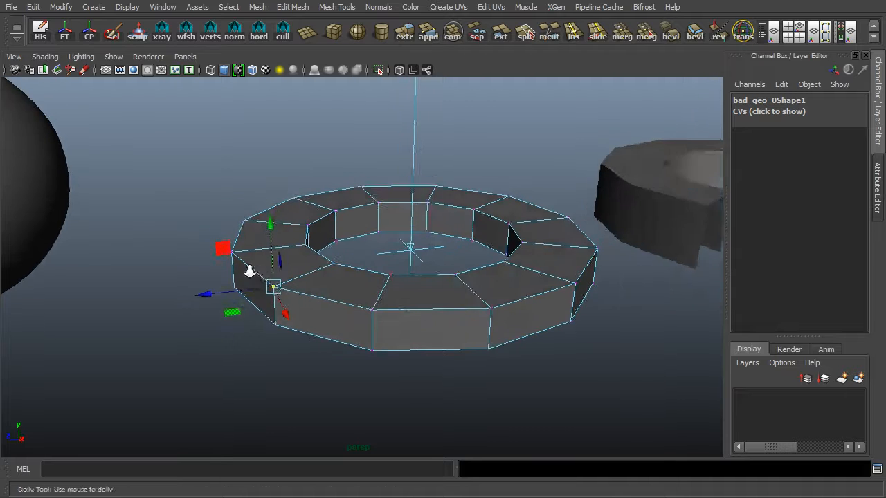
alt+right_drag(253, 273, 411, 275)
alt+middle_drag(411, 275, 421, 265)
shift+drag(433, 310, 449, 334)
drag(593, 384, 147, 270)
alt+drag(413, 291, 421, 311)
key(space)
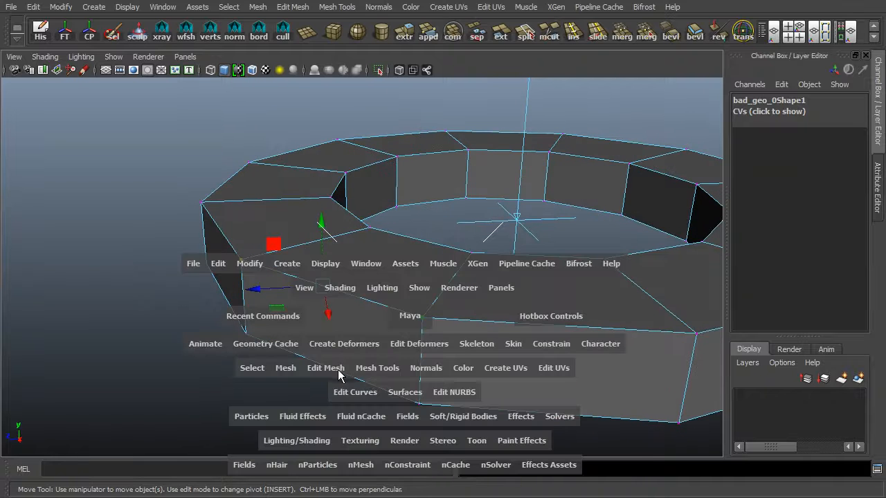
drag(331, 374, 322, 132)
Preview bad_geo_01 smoothed, compare its front rim with the unsmoothed mesh, and return it to unsmoothed display
alt+drag(404, 265, 380, 265)
right_drag(379, 201, 447, 162)
click(417, 271)
key(3)
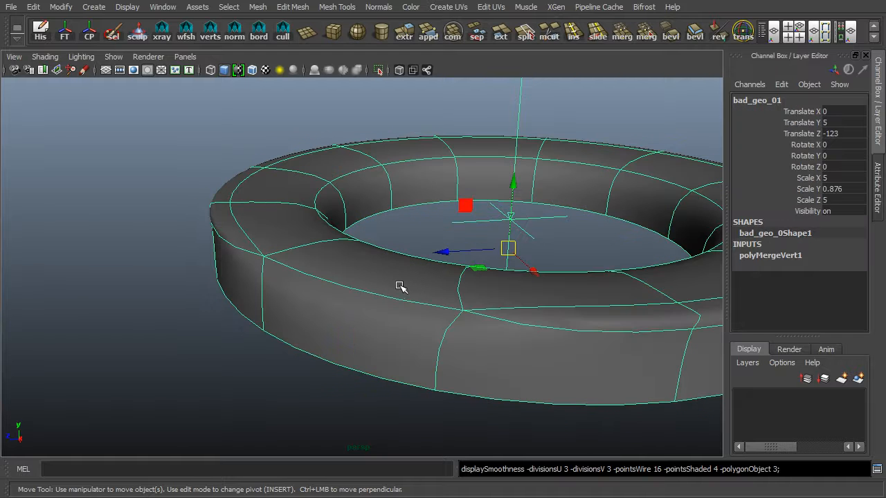
alt+drag(423, 323, 375, 323)
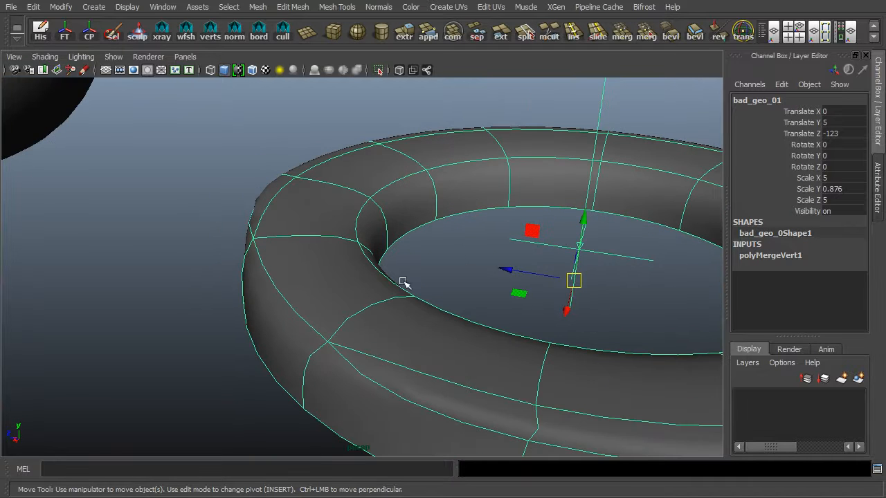
alt+right_drag(424, 281, 400, 327)
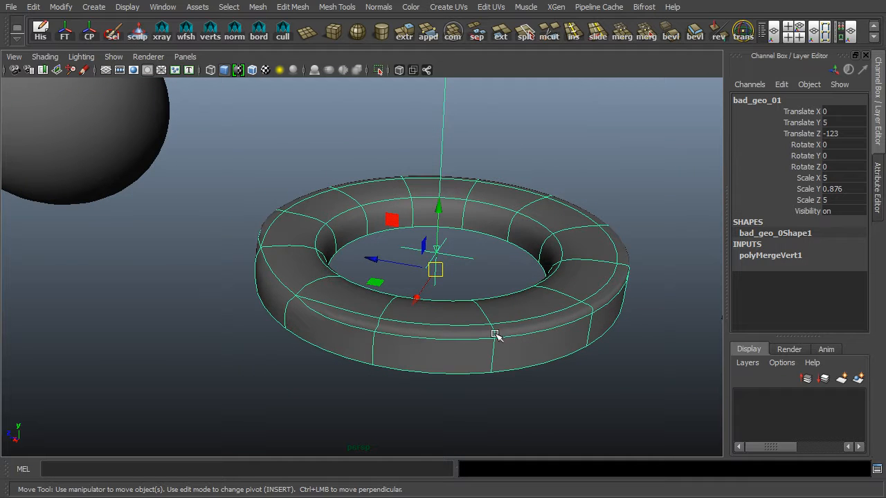
alt+drag(456, 332, 401, 328)
alt+right_drag(401, 328, 434, 327)
alt+middle_drag(434, 327, 425, 278)
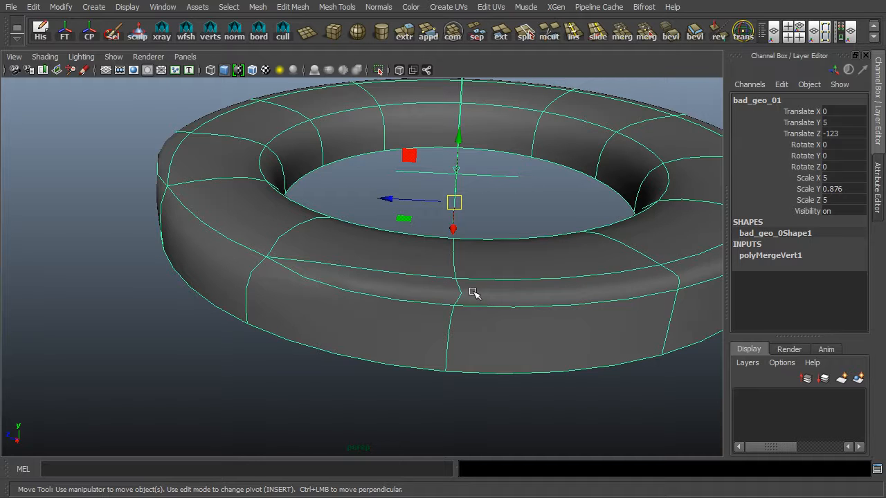
key(1)
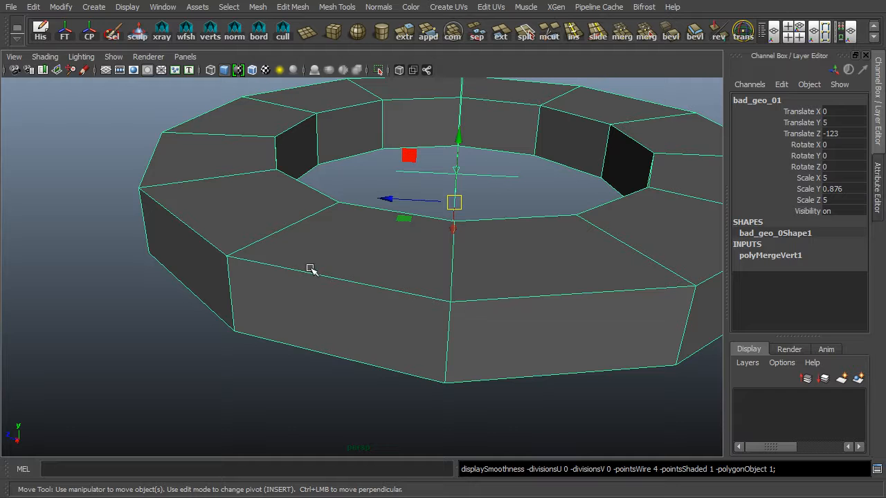
key(3)
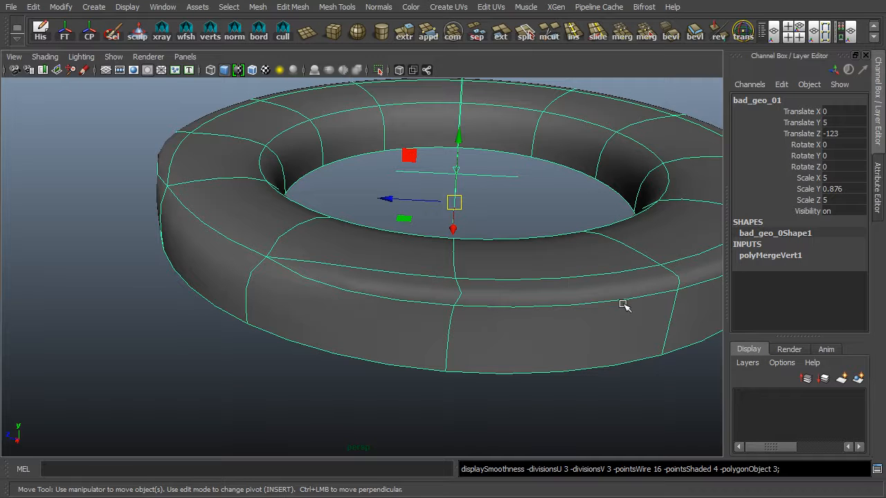
key(1)
Select all vertices along the top of the bad_geo_01 ring and merge them
alt+drag(447, 371, 445, 326)
right_drag(244, 201, 187, 201)
shift+drag(683, 188, 474, 265)
shift+drag(552, 193, 435, 255)
shift+drag(286, 199, 358, 263)
key(space)
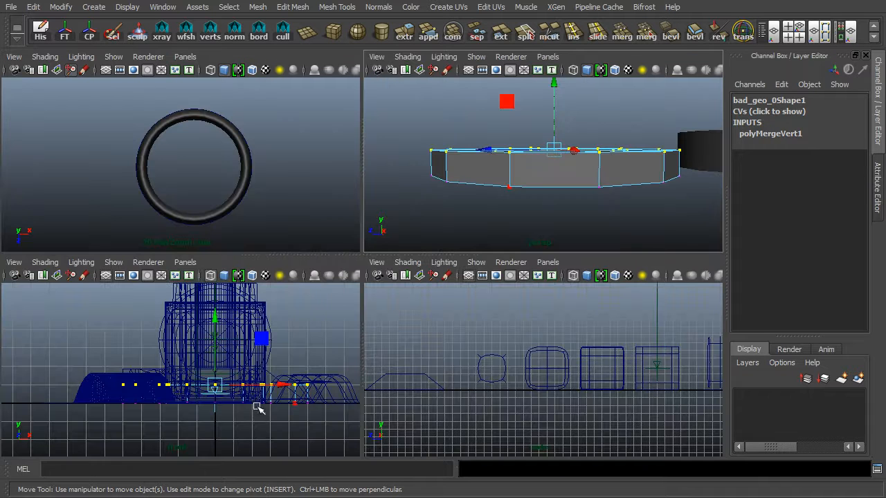
key(space)
alt+drag(467, 231, 459, 245)
key(space)
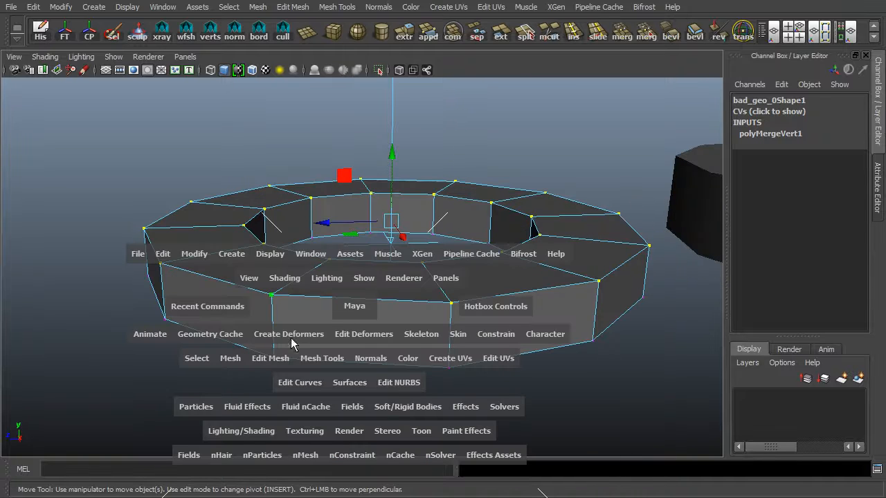
drag(281, 367, 319, 135)
Return the ring to object selection and display it in smooth mesh preview to check its whole rim
right_drag(510, 201, 589, 184)
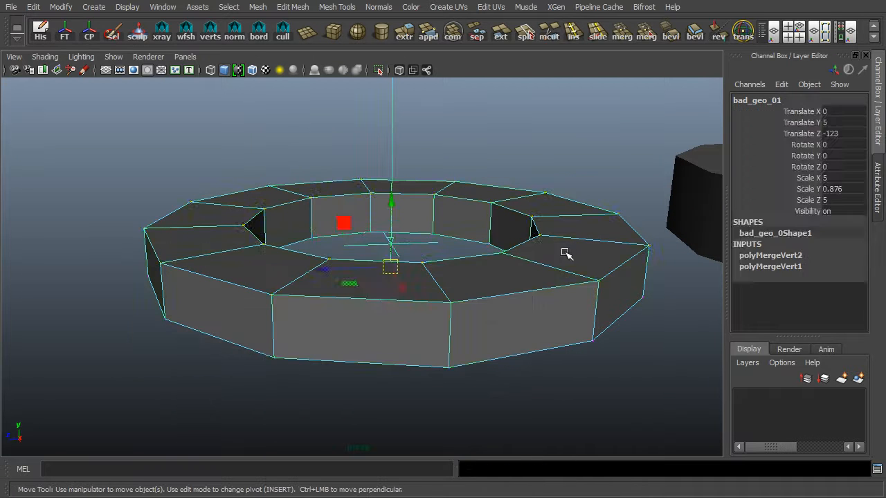
key(3)
alt+drag(389, 368, 376, 401)
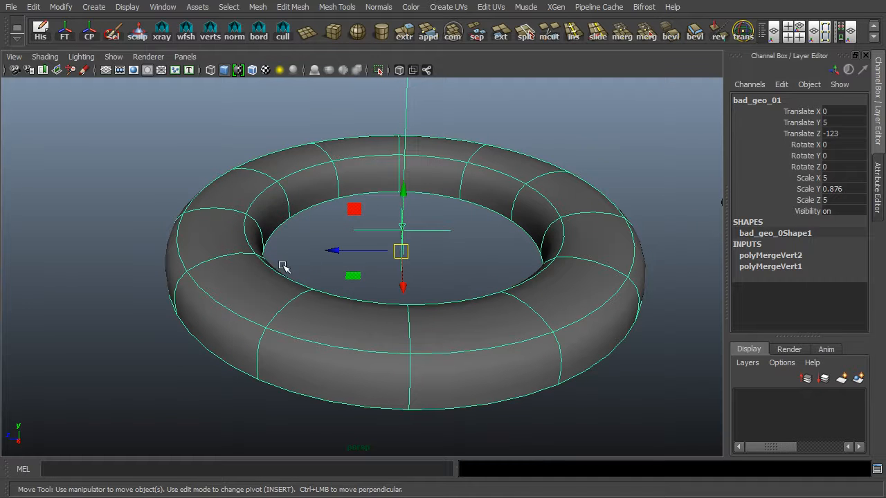
Select the half-ring bad_geo_02 and display it in smooth mesh preview
alt+right_drag(652, 233, 605, 247)
alt+middle_drag(601, 259, 194, 274)
alt+drag(335, 281, 384, 277)
click(341, 261)
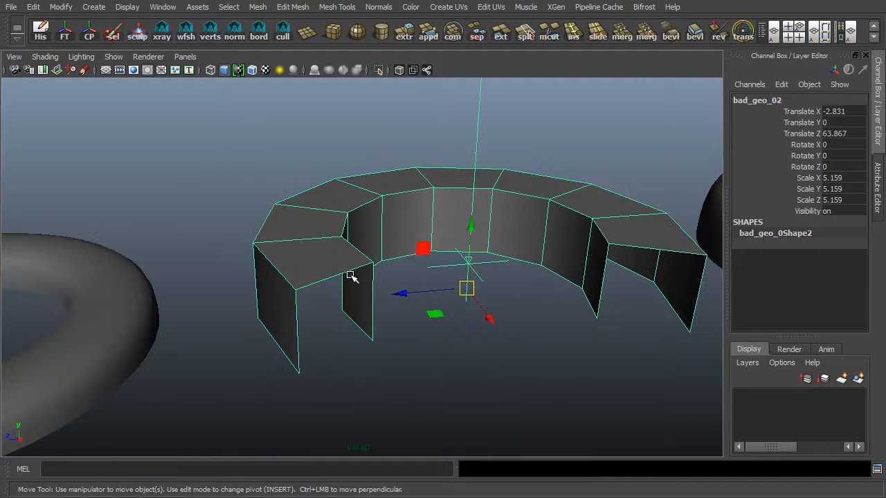
alt+middle_drag(332, 277, 298, 303)
alt+right_drag(297, 302, 343, 300)
alt+middle_drag(343, 300, 319, 285)
alt+drag(319, 286, 376, 280)
key(3)
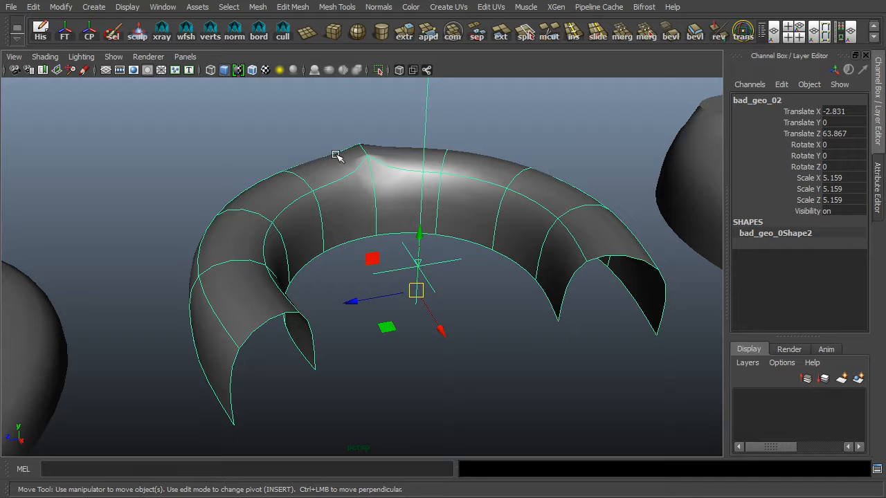
Inspect the pinched, brightly shaded corner on the smoothed half-ring, and return it to unsmoothed display
alt+drag(380, 160, 395, 164)
scroll(395, 163, up, 5)
alt+middle_drag(352, 160, 450, 366)
alt+drag(415, 370, 316, 308)
scroll(387, 317, up, 2)
alt+middle_drag(417, 320, 392, 316)
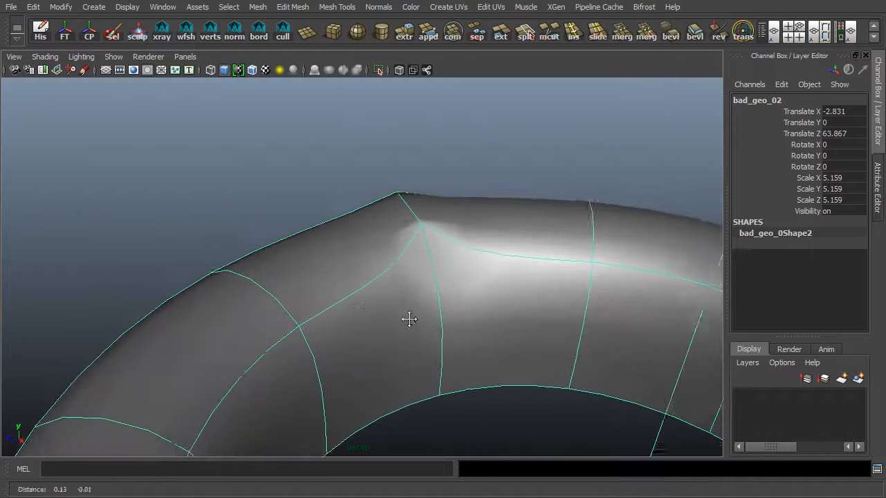
key(1)
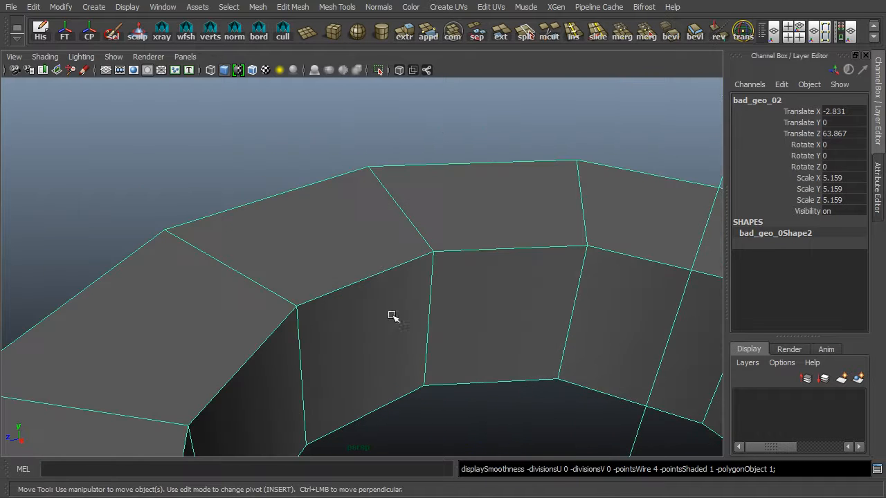
Test-move three top vertices around the half-ring's pinched corner to check for unmerged vertices, undoing each move
right_drag(343, 262, 342, 172)
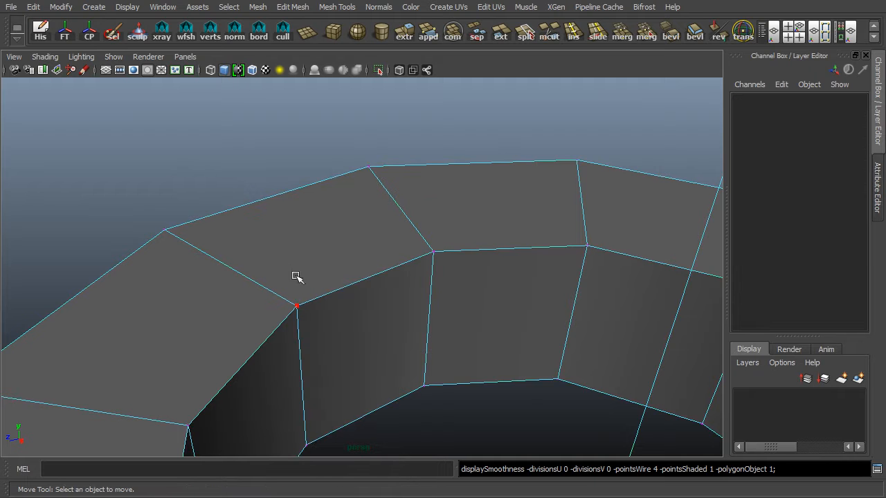
click(433, 253)
middle_drag(452, 322, 535, 320)
key(ctrl+z)
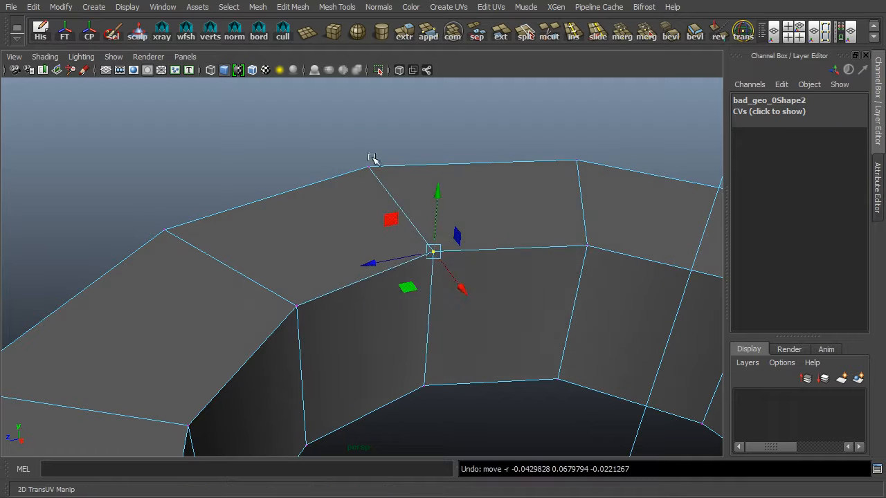
click(367, 168)
middle_drag(478, 222, 538, 162)
key(ctrl+z)
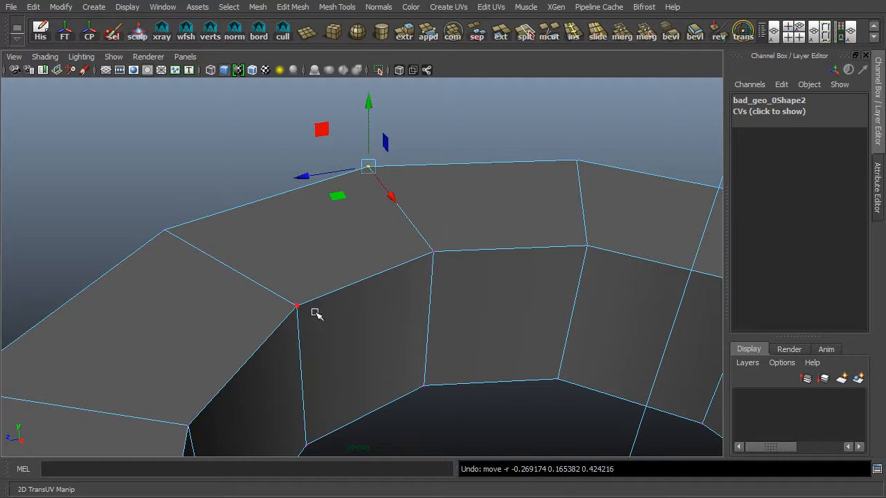
click(297, 307)
middle_drag(366, 320, 450, 340)
key(ctrl+z)
Select the whole bad_geo_02 half-ring, show its face centres to check for extra faces, and hide them again
right_click(444, 274)
right_drag(443, 270, 534, 164)
click(535, 222)
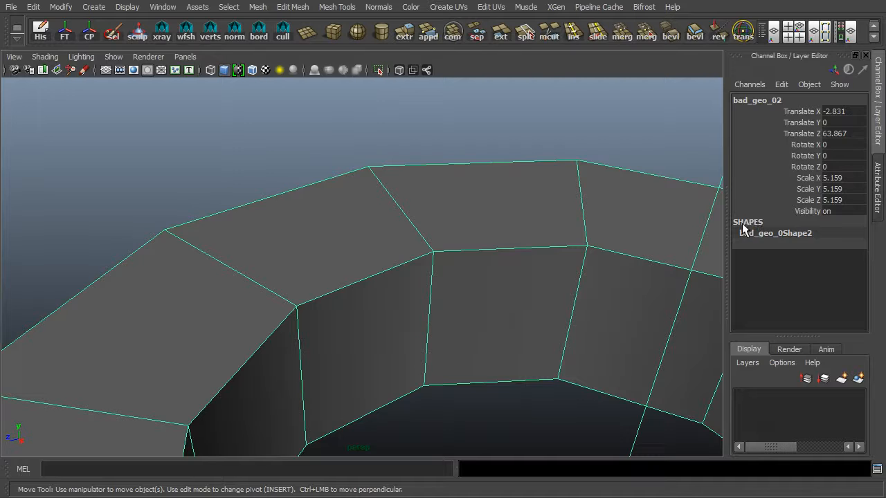
key(ctrl+a)
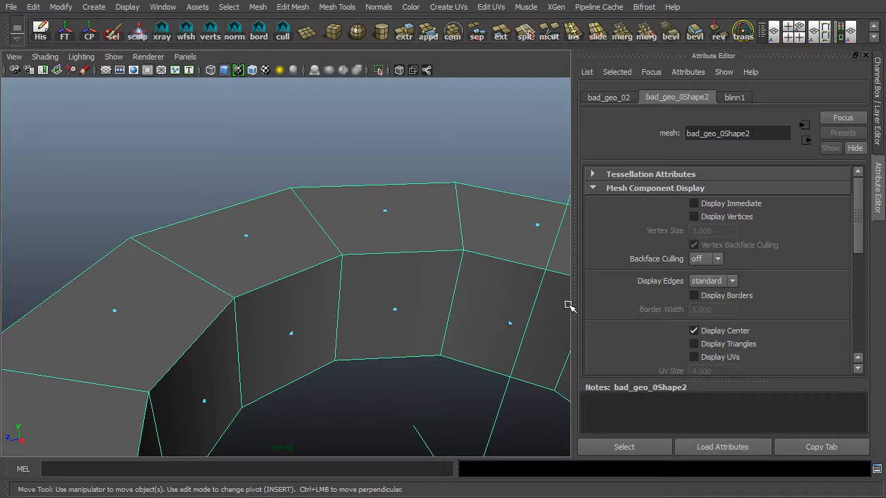
click(694, 331)
Display the half-ring's face normals with Normal Size 0.1 to check their direction, and hide the normals again
drag(858, 222, 858, 299)
click(736, 260)
click(713, 288)
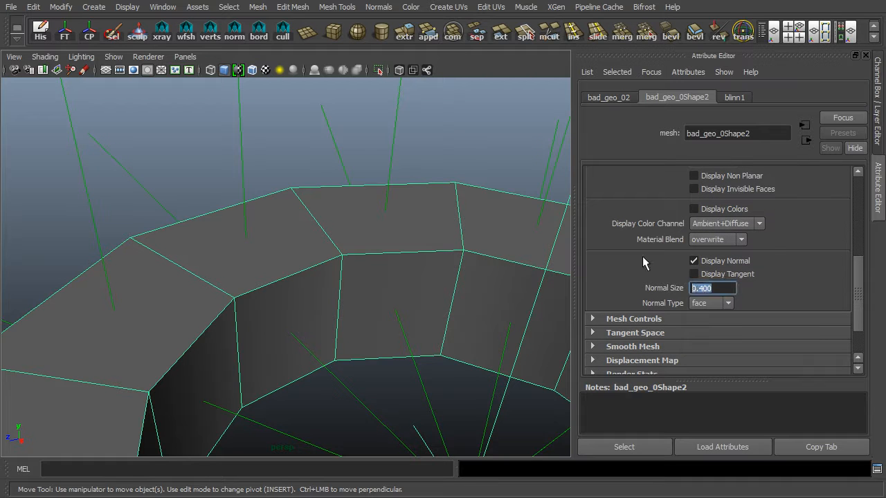
text(0.1)
key(Return)
click(695, 261)
key(ctrl+a)
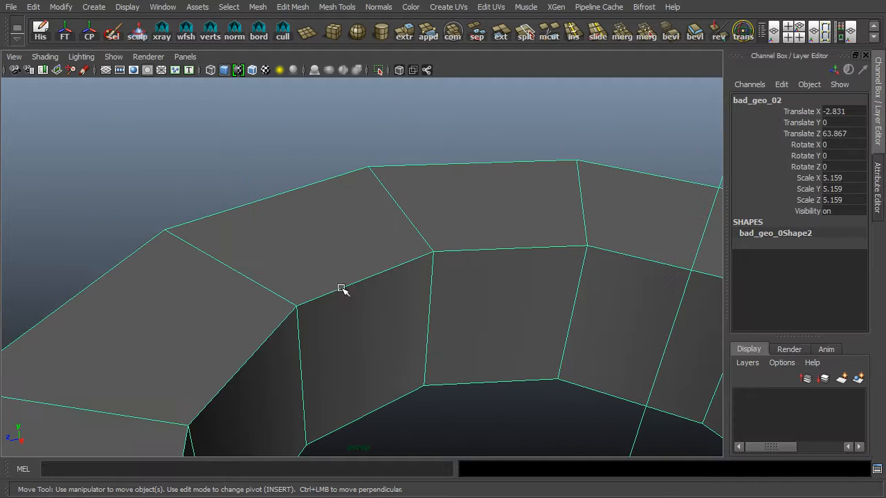
alt+middle_drag(436, 292, 408, 285)
alt+drag(396, 295, 409, 294)
alt+right_drag(327, 298, 458, 298)
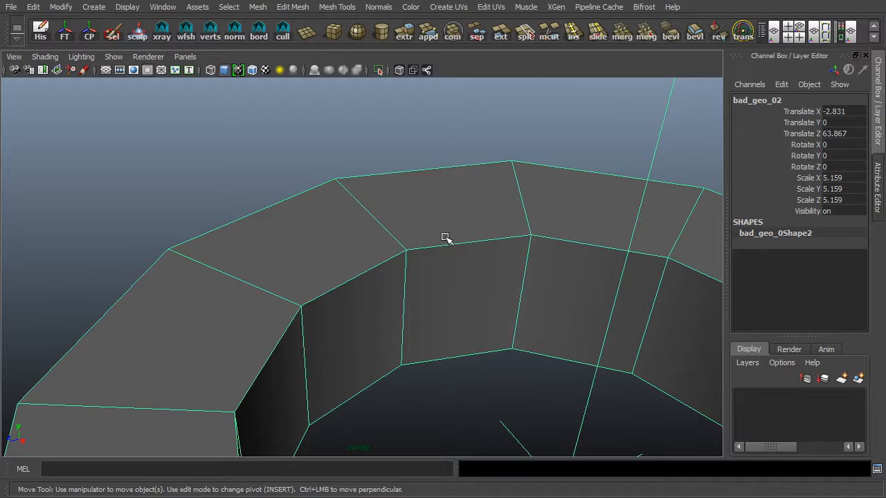
alt+drag(442, 242, 395, 245)
alt+right_drag(394, 245, 459, 243)
alt+middle_drag(460, 242, 447, 264)
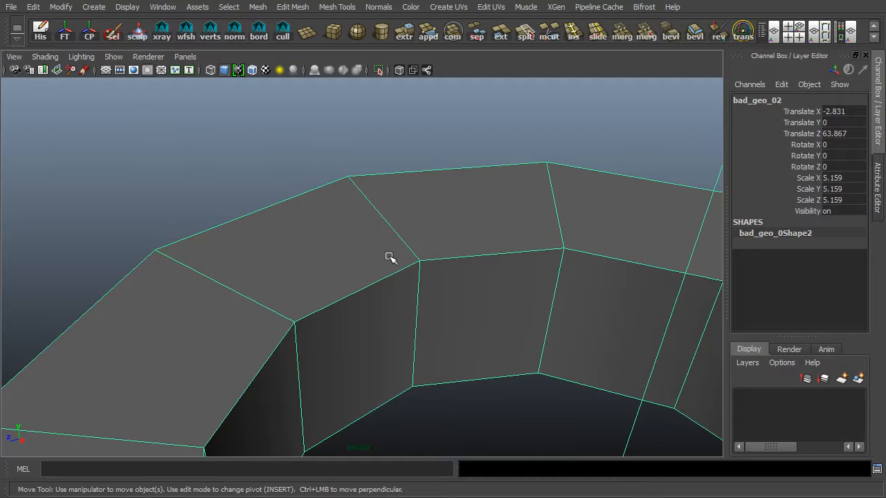
alt+middle_drag(387, 243, 427, 242)
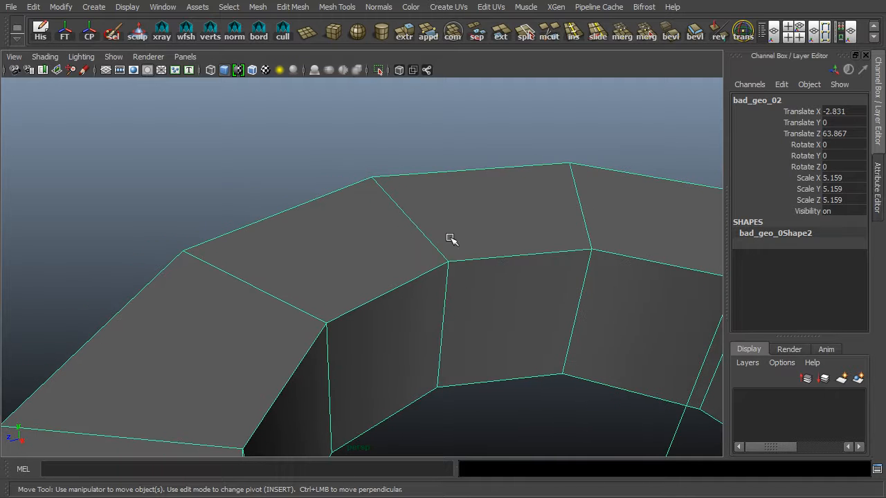
Delete the two adjoining top faces that meet at the half-ring's pinched corner
right_drag(336, 201, 339, 243)
click(341, 243)
shift+click(498, 220)
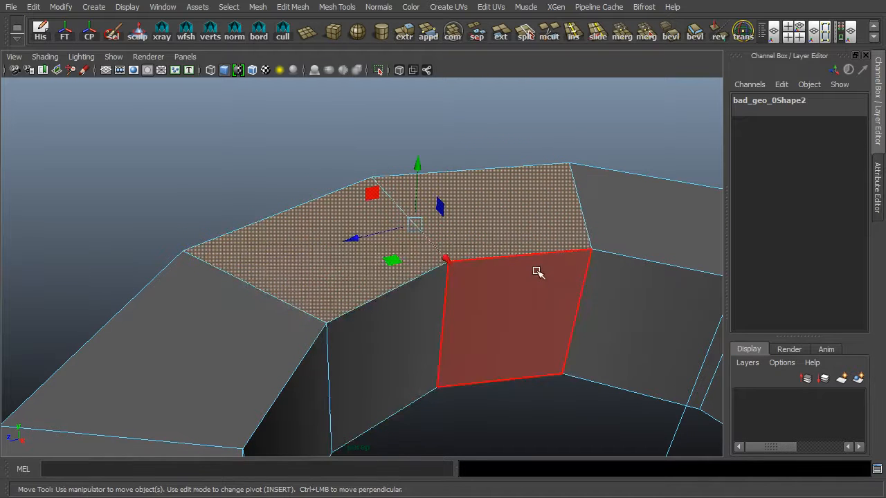
key(Delete)
Rebuild the two missing top faces with the Append to Polygon Tool and preview the bad_geo_02 half-ring smoothed
key(space)
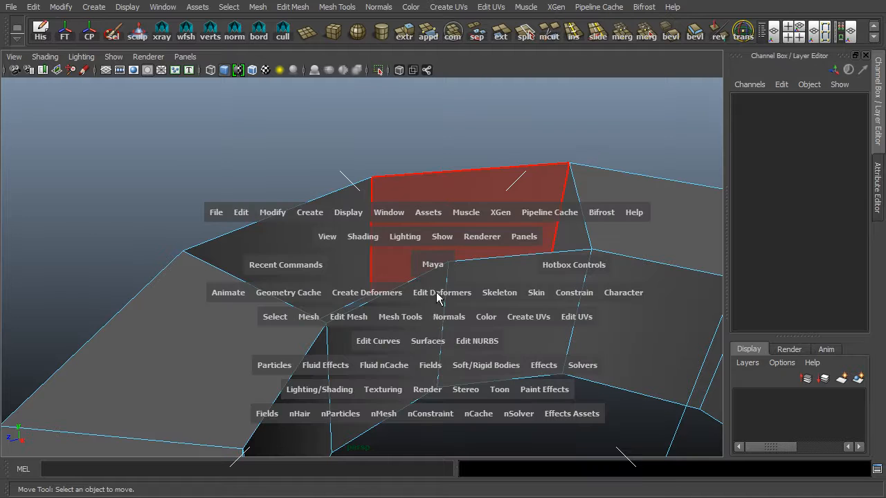
click(399, 317)
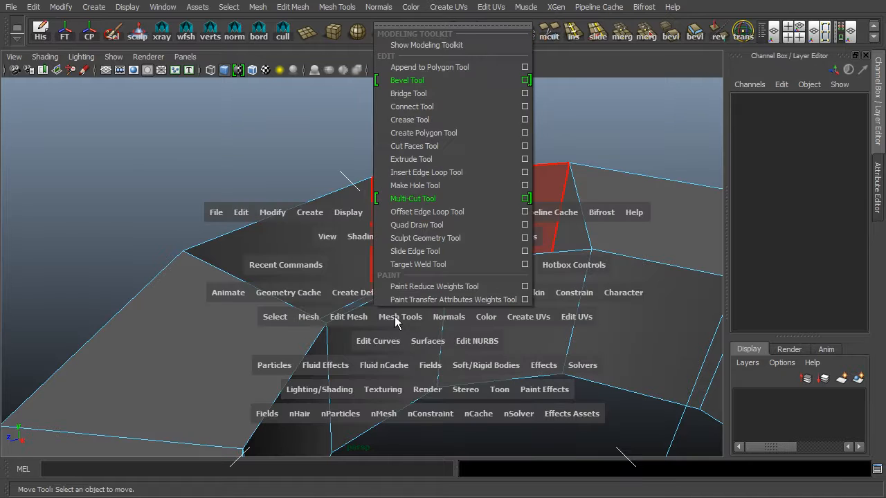
click(484, 67)
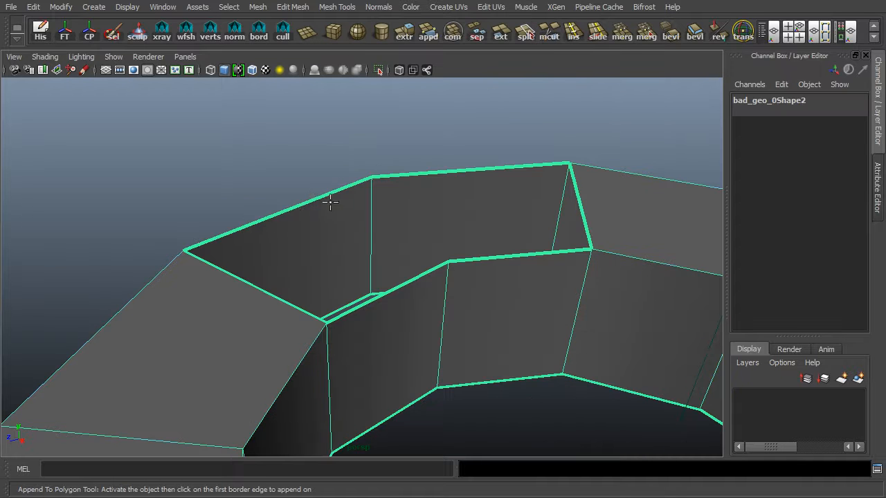
click(384, 283)
click(386, 288)
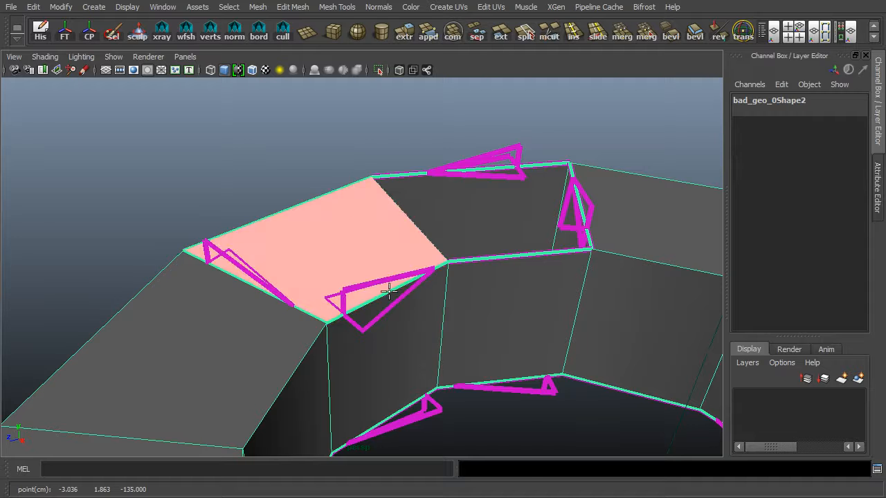
key(Return)
click(463, 170)
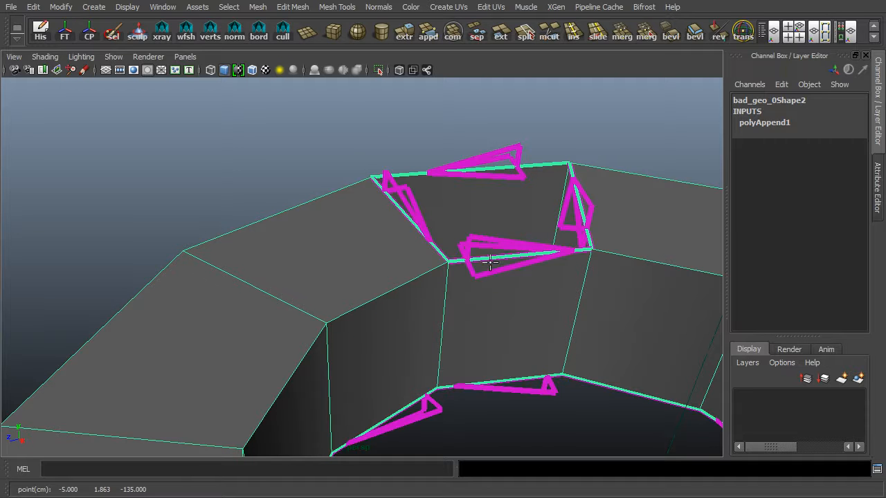
click(490, 257)
key(Return)
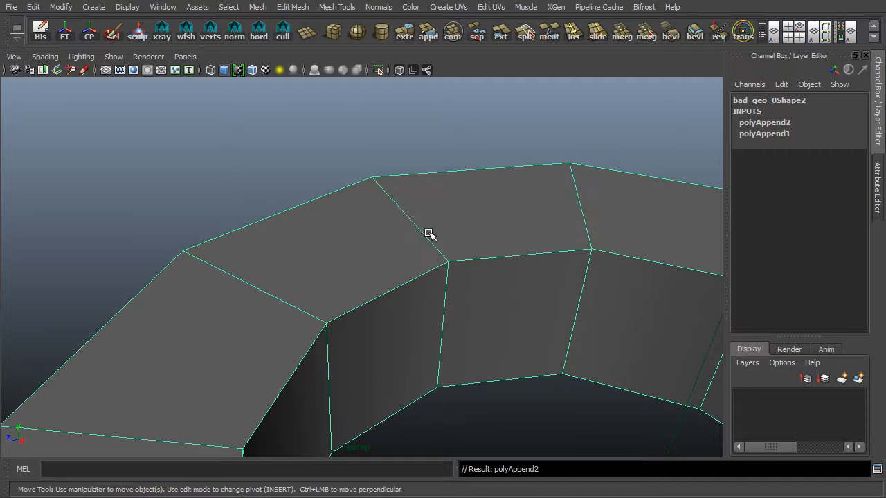
click(464, 231)
key(3)
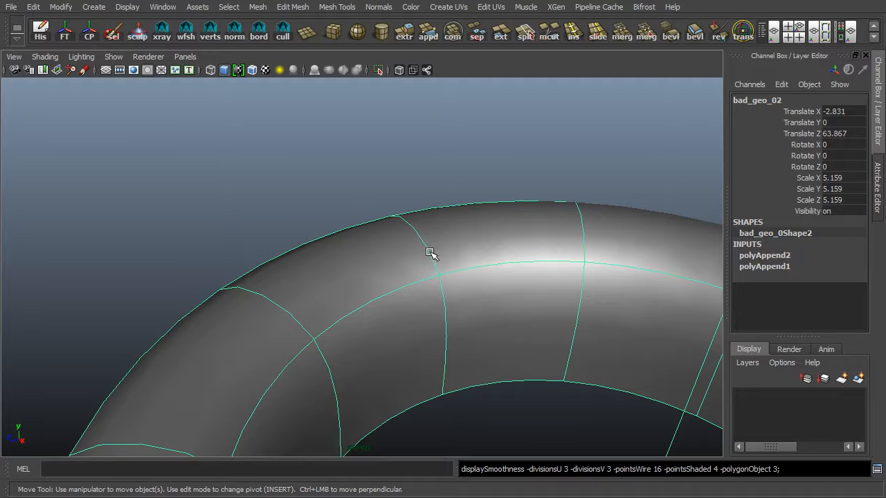
Select the bad_geo_03 half-ring, inspect its top corner in smoothed display, and return it to unsmoothed display
alt+right_drag(519, 246, 242, 256)
alt+middle_drag(595, 291, 346, 302)
alt+middle_drag(568, 304, 379, 304)
click(297, 254)
key(1)
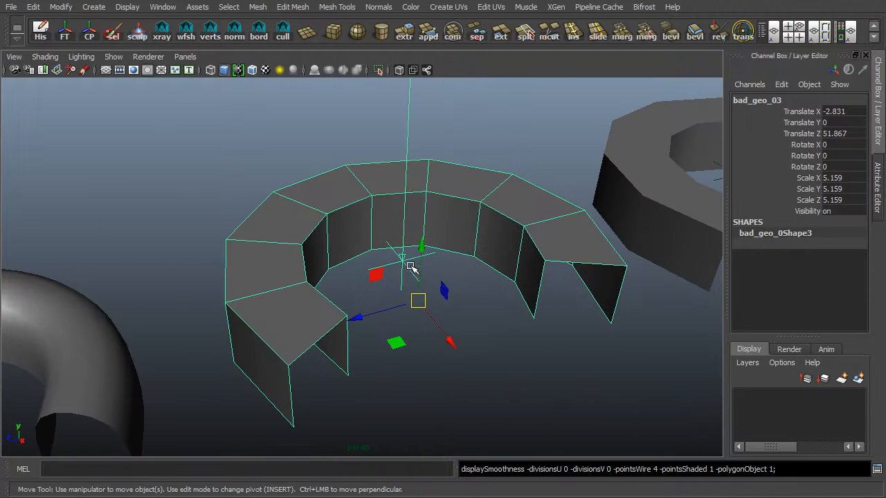
key(3)
alt+drag(377, 272, 371, 263)
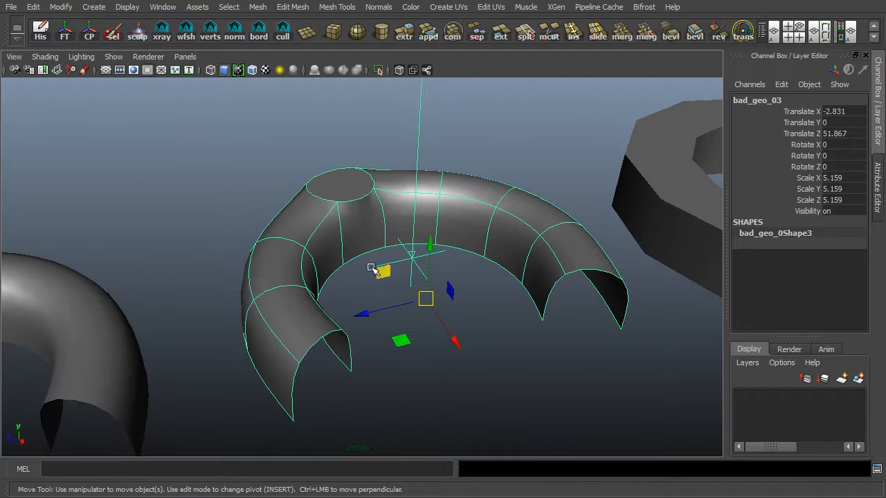
alt+right_drag(302, 244, 422, 266)
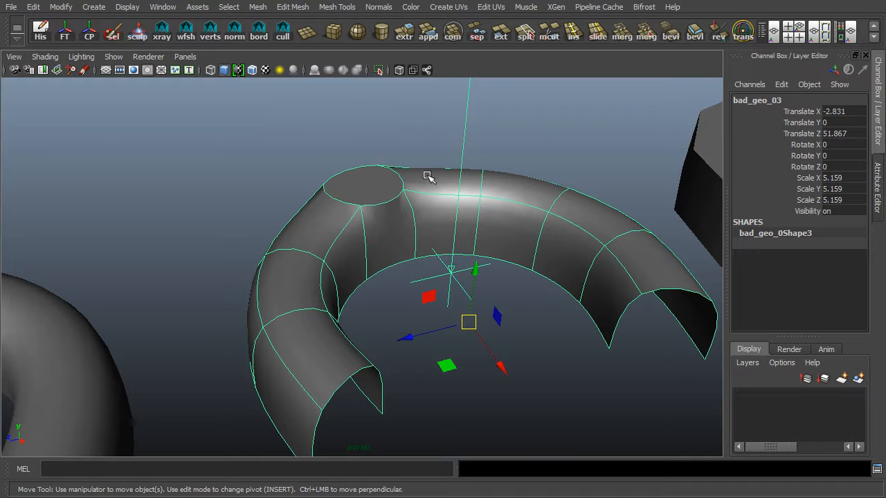
alt+right_drag(326, 257, 406, 352)
key(1)
Test-move the two inner top vertices at bad_geo_03's faulty corner to check for unmerged vertices, undoing each move
right_drag(375, 270, 321, 200)
click(367, 256)
middle_drag(413, 269, 392, 290)
key(ctrl+z)
click(434, 226)
mouse_move(457, 266)
middle_down()
mouse_move(447, 291)
mouse_move(450, 257)
middle_up()
key(ctrl+z)
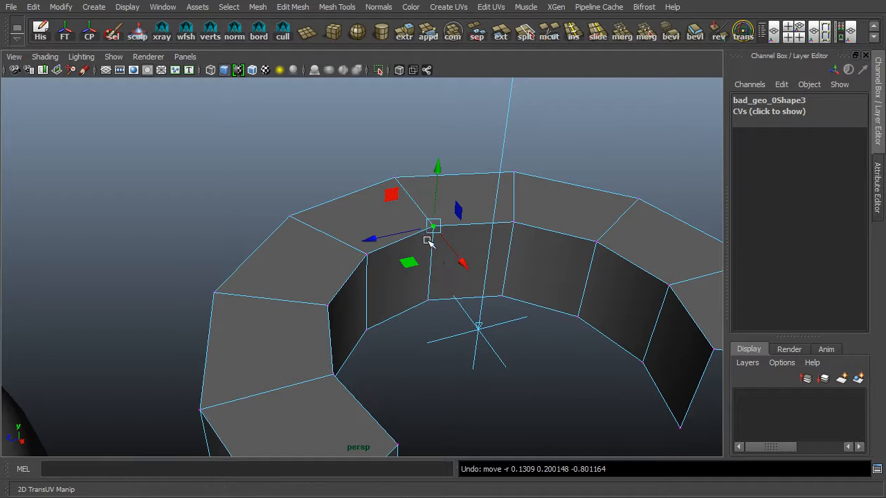
Show bad_geo_03's face centres to check for extra faces, and hide them again
key(ctrl+a)
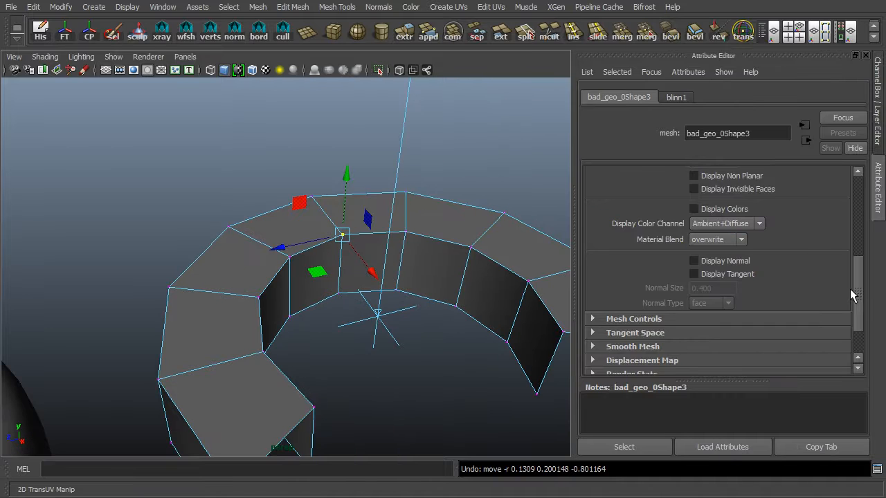
drag(858, 296, 856, 243)
click(713, 256)
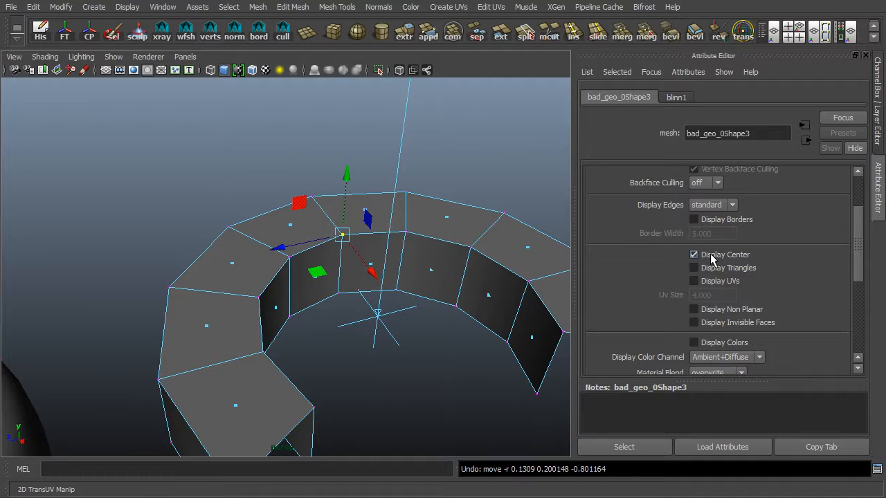
key(q)
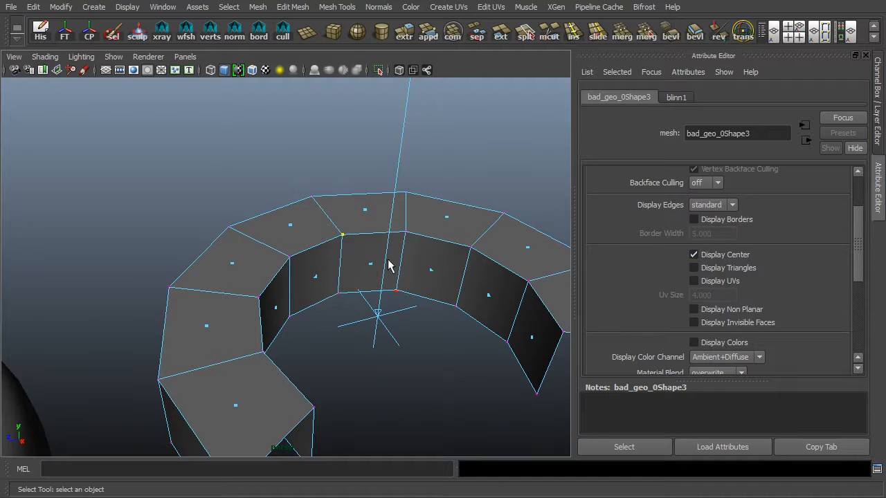
click(713, 255)
Display bad_geo_03's face normals with Normal Size 0.1 to check their direction
drag(858, 234, 858, 289)
scroll(858, 289, up, 1)
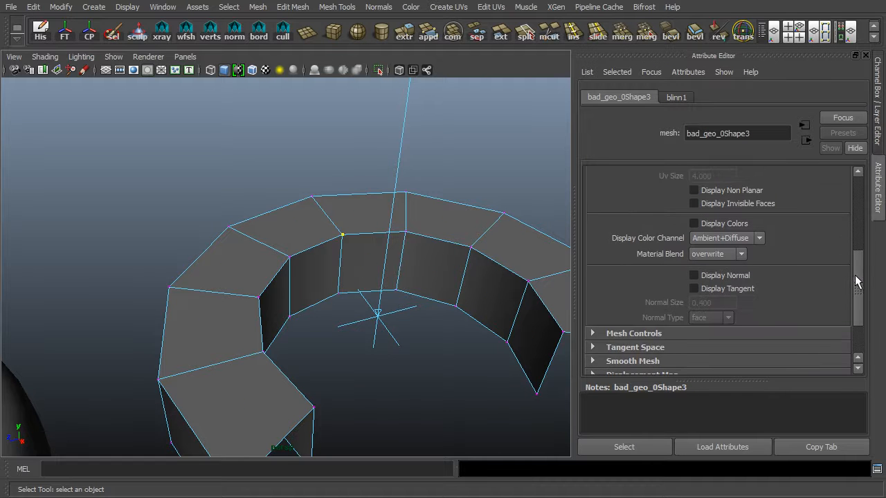
click(734, 276)
text(0.1)
key(Return)
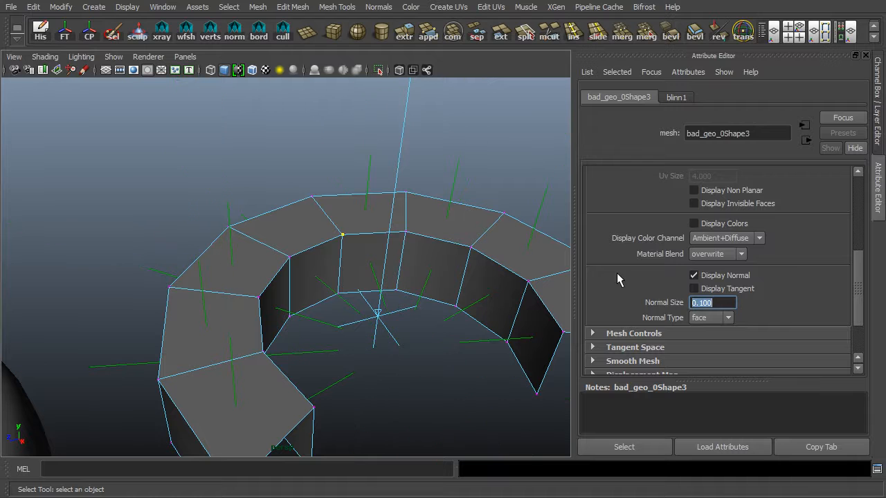
Reverse the normal of the single top face on bad_geo_03 that points the wrong way
right_drag(299, 222, 299, 236)
click(290, 240)
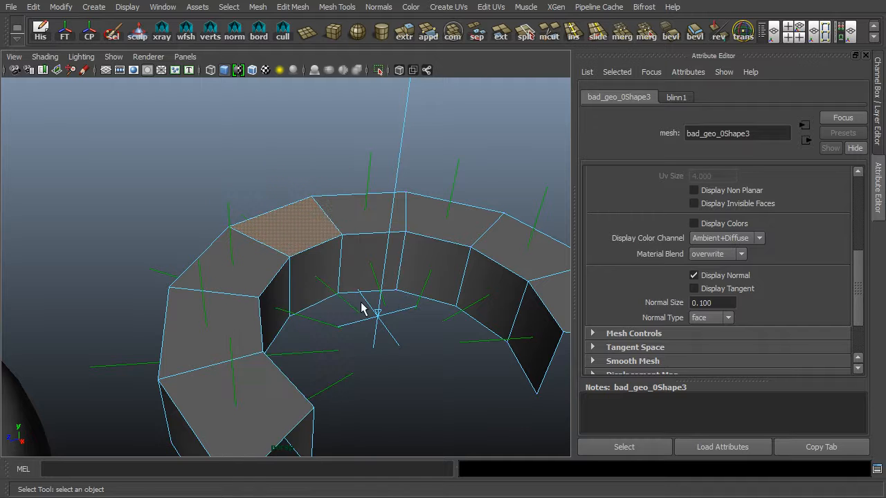
key(ctrl+a)
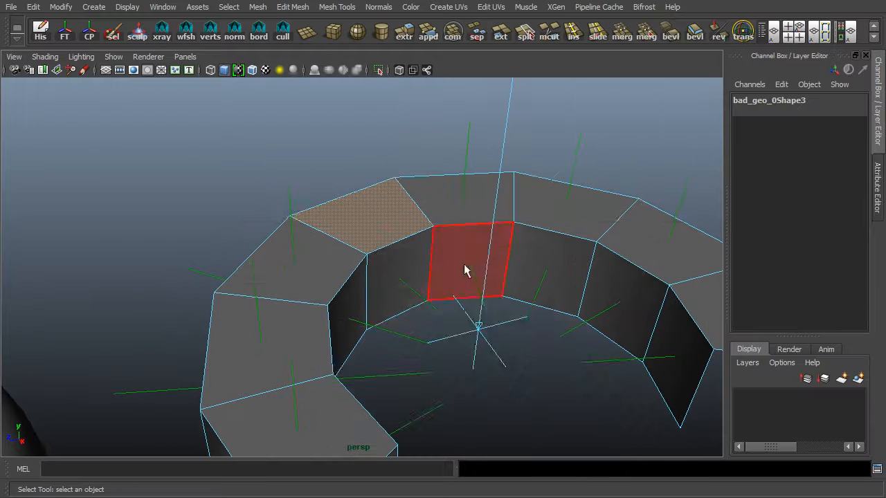
key(space)
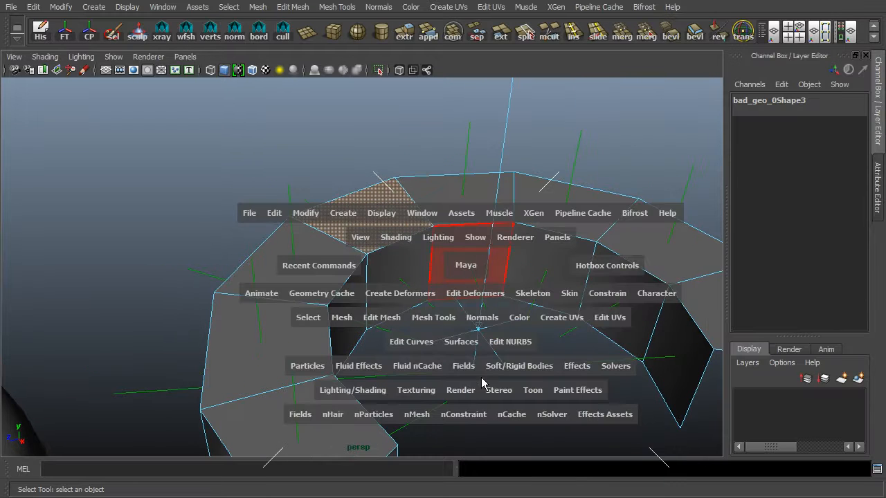
click(482, 320)
click(495, 423)
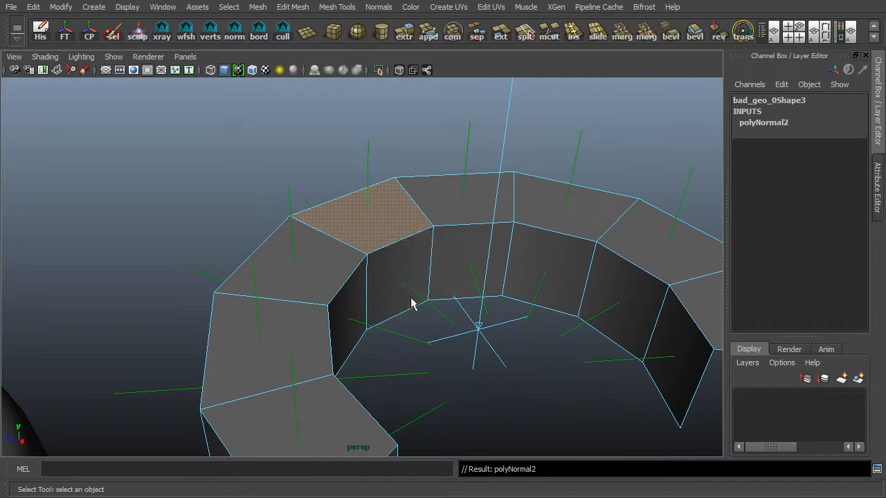
Return bad_geo_03 to object selection, hide its face normals, and preview the half-ring smoothed
right_drag(366, 202, 487, 173)
key(ctrl+a)
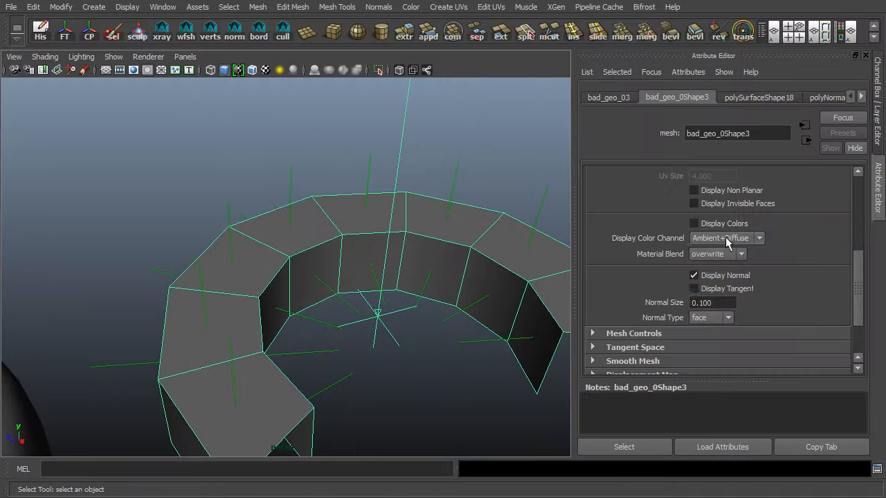
click(721, 273)
key(ctrl+a)
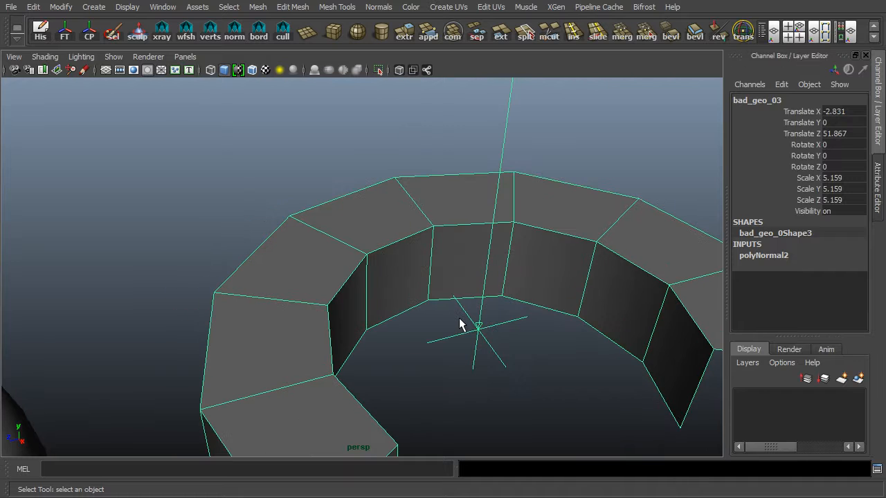
key(3)
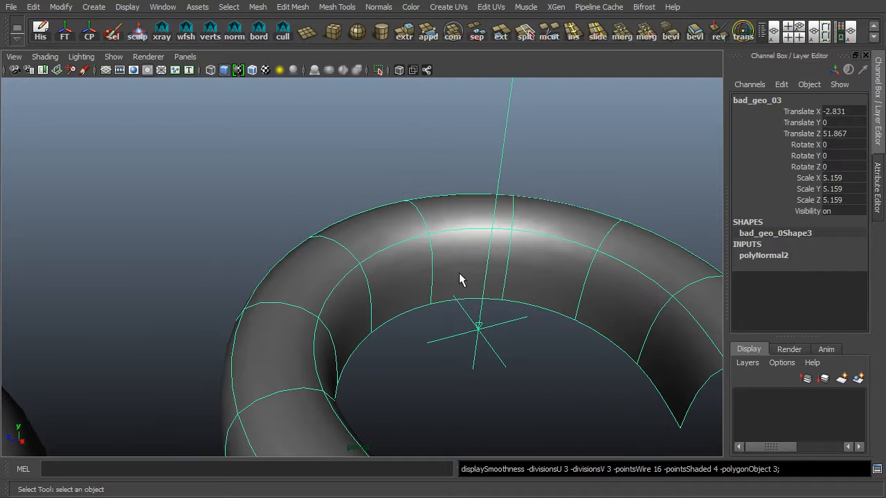
alt+drag(422, 269, 358, 263)
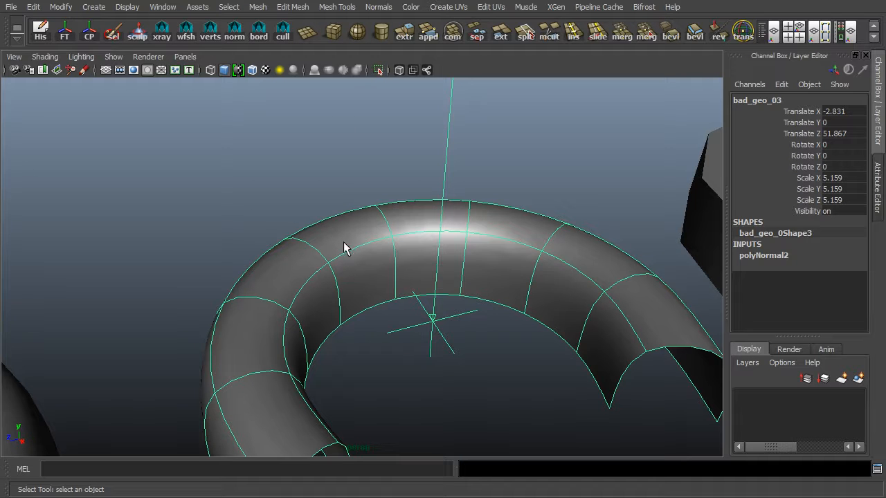
Turn off Two Sided Lighting in the viewport and examine the shading of the next half-ring's inner and outer faces
scroll(478, 218, down, 2)
alt+middle_drag(478, 220, 111, 228)
alt+middle_drag(474, 227, 229, 276)
alt+drag(266, 266, 260, 258)
alt+right_drag(219, 267, 331, 274)
alt+middle_drag(332, 274, 353, 239)
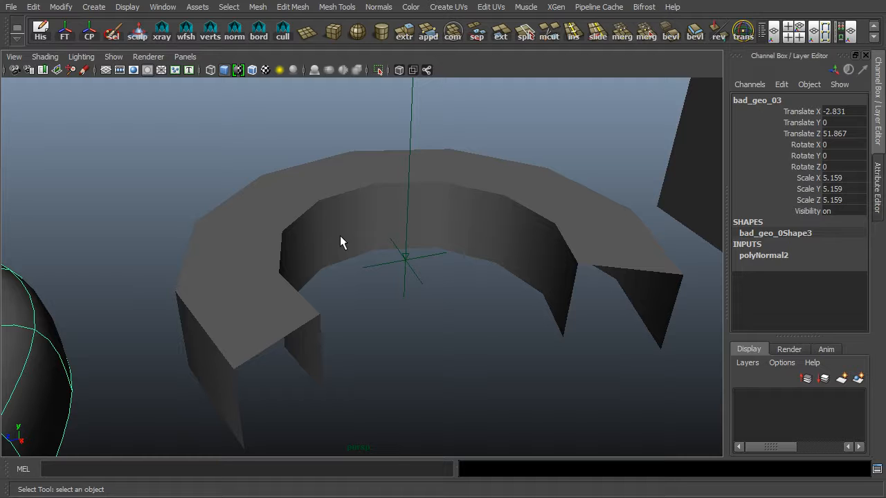
click(81, 56)
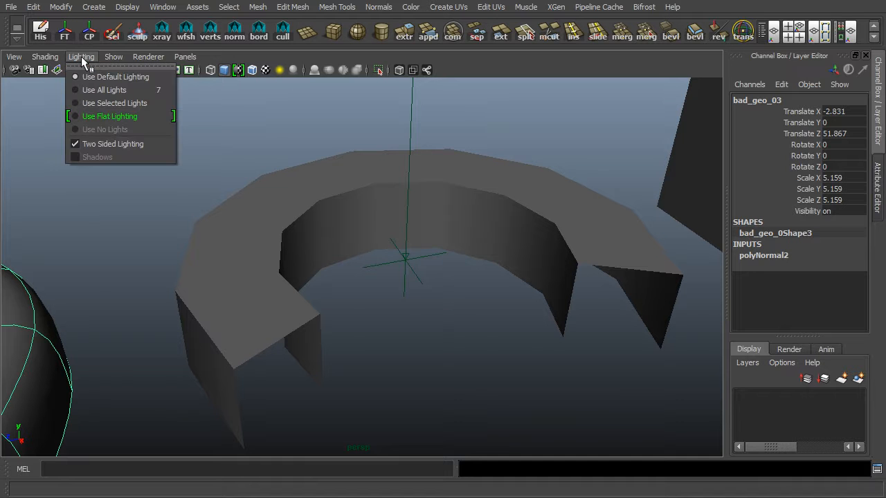
click(160, 144)
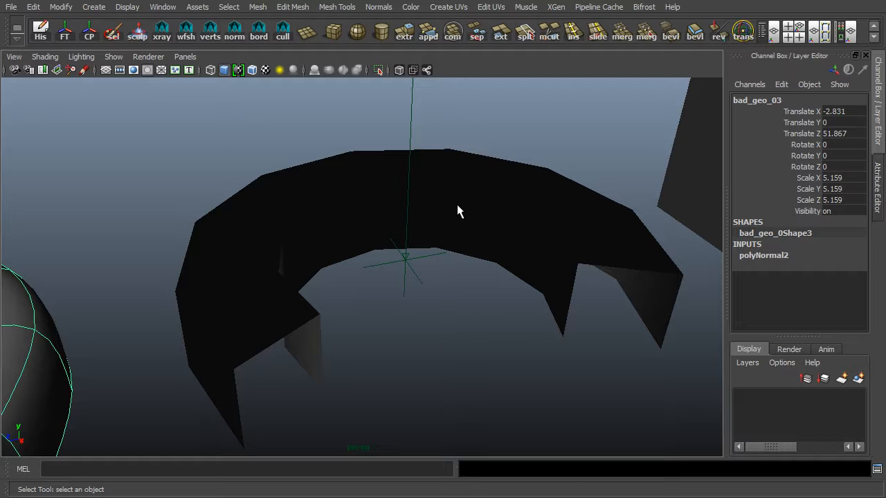
alt+drag(435, 214, 638, 348)
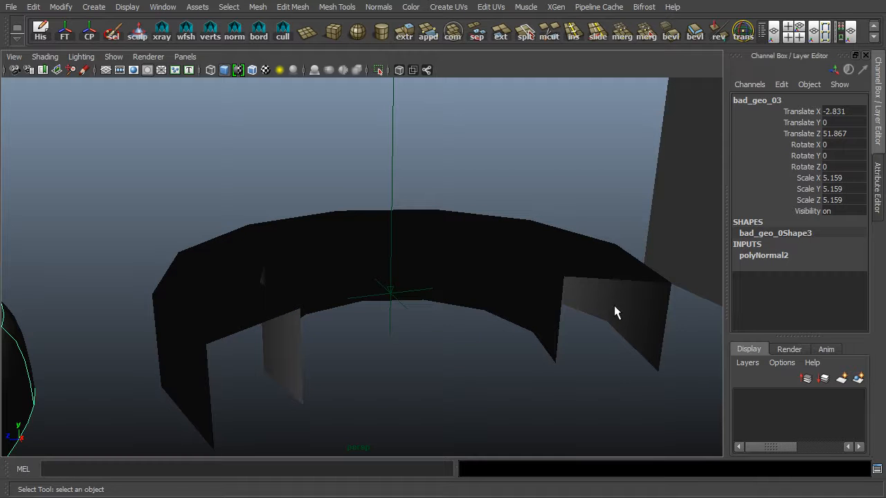
alt+drag(526, 308, 486, 270)
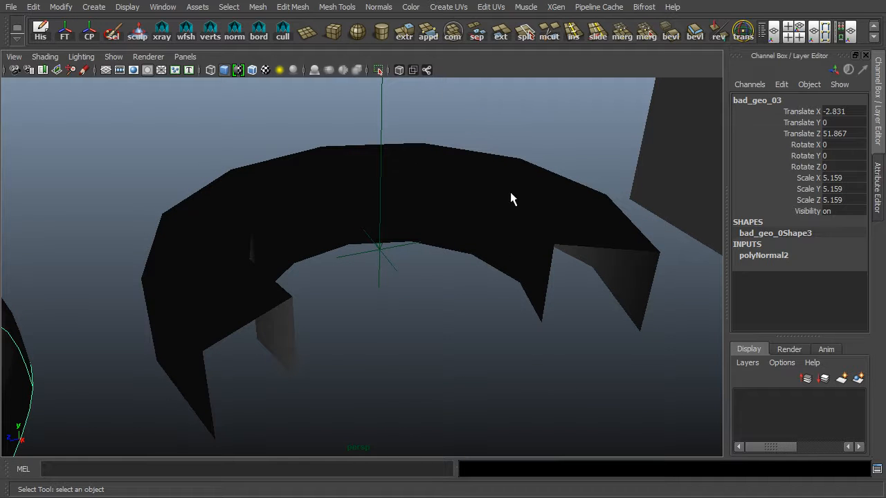
Reverse the normals of the whole bad_geo_04 half-ring and reselect the object
click(426, 185)
key(space)
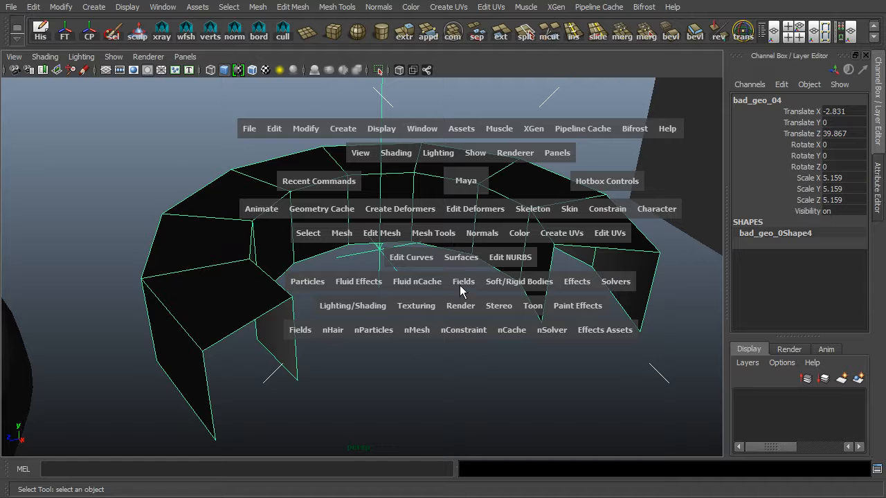
click(482, 233)
click(492, 338)
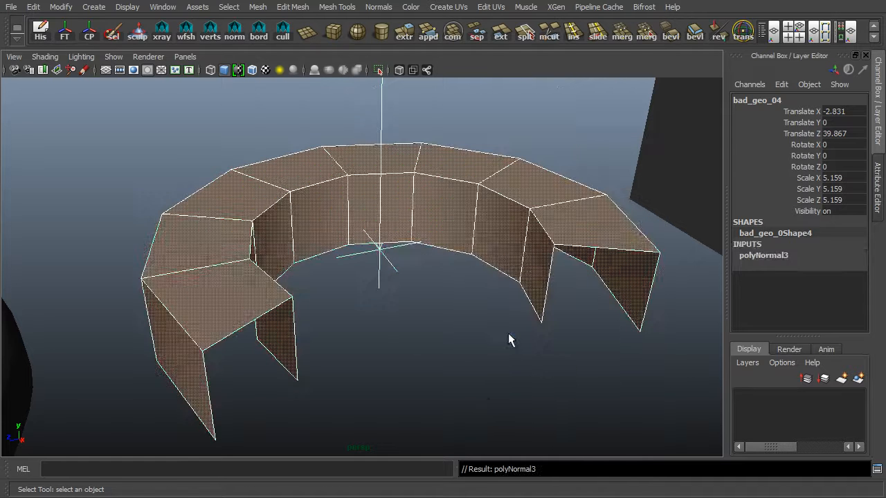
click(483, 336)
click(277, 196)
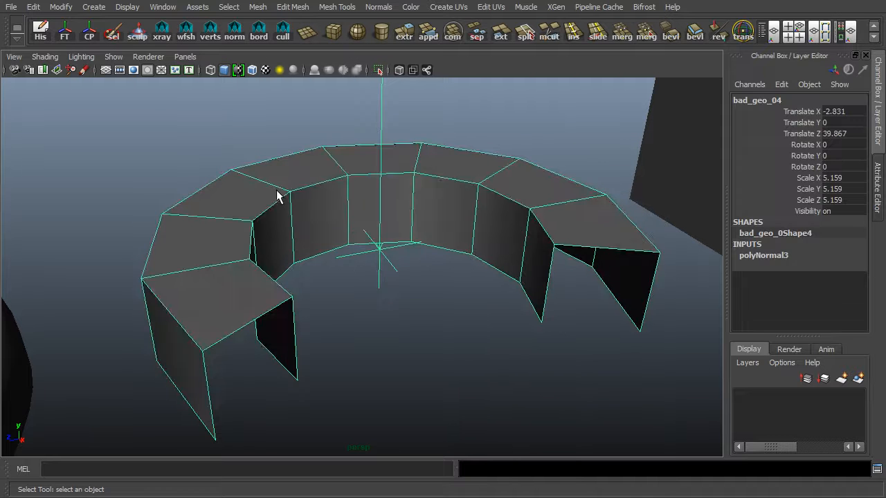
Preview bad_geo_04 smoothed to check its shading from several angles, and turn the viewport's Two Sided Lighting back on
key(3)
click(468, 321)
alt+drag(425, 263, 431, 234)
alt+middle_drag(432, 288, 418, 157)
alt+drag(432, 267, 430, 236)
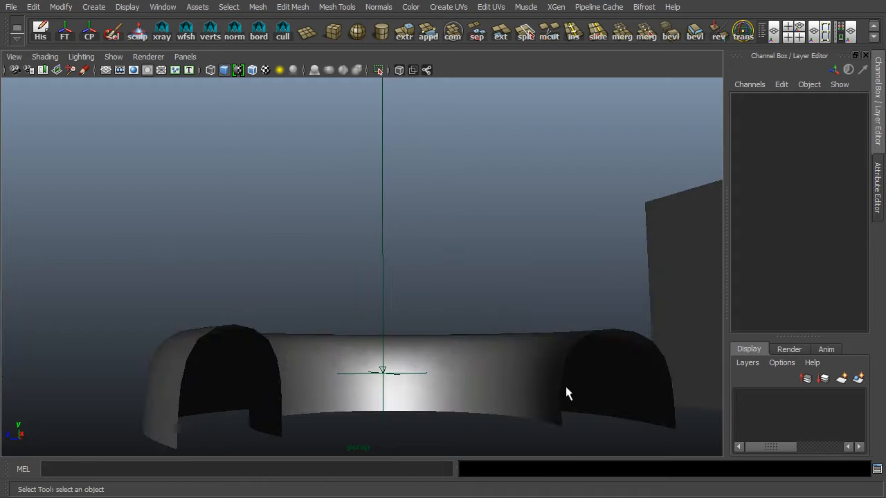
alt+drag(407, 279, 415, 321)
alt+middle_drag(415, 321, 373, 325)
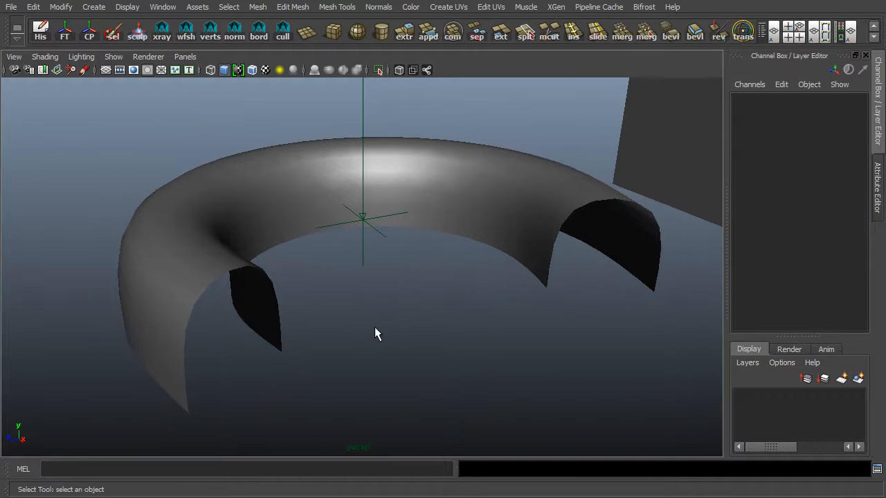
click(81, 57)
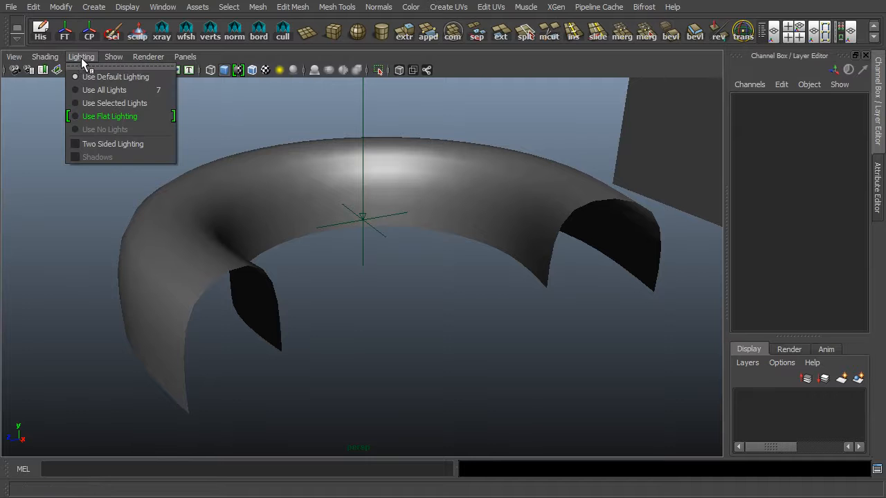
click(161, 144)
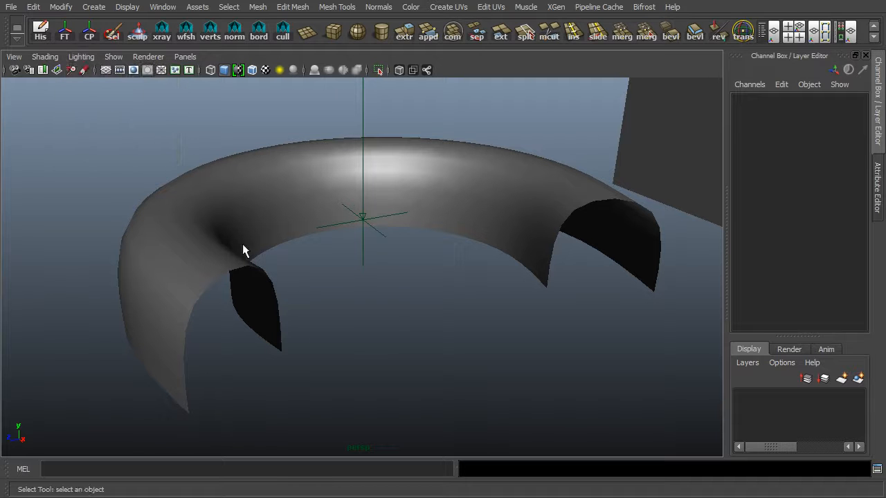